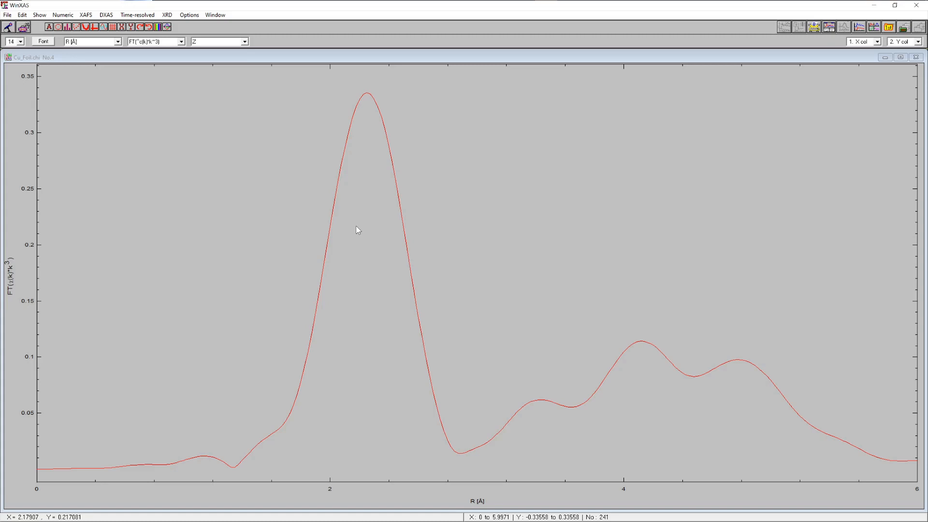
# Set up an EXAFS simulation from files.dat using the five single-scattering paths feff0001.dat to feff0017.dat
pyautogui.click(86, 15)
pyautogui.click(125, 205)
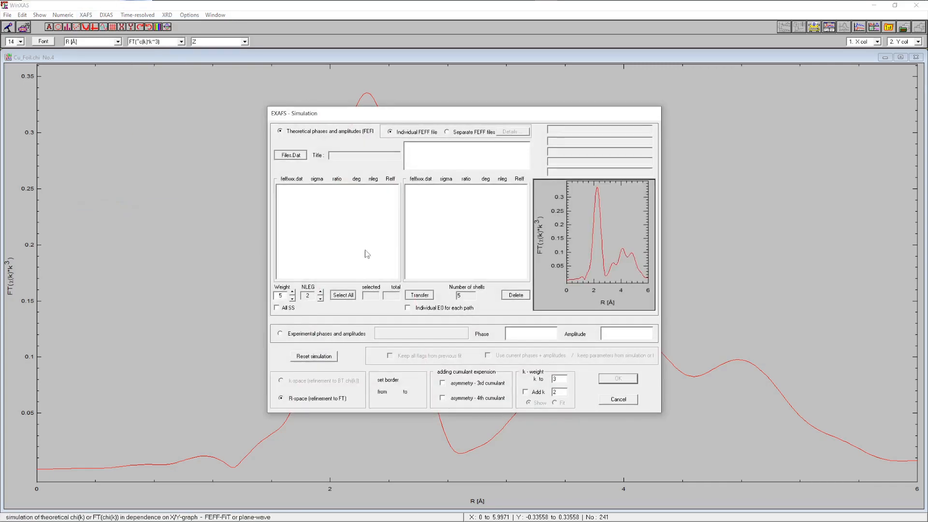
pyautogui.click(290, 155)
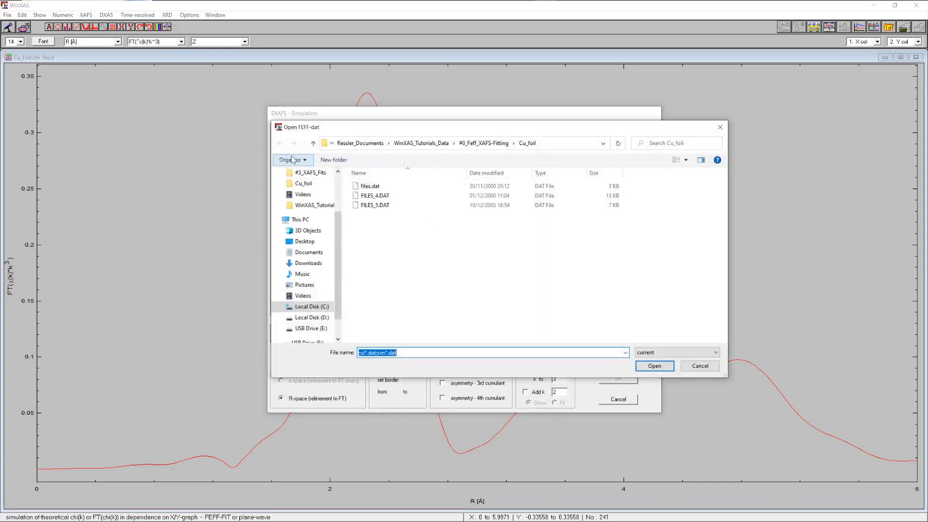
pyautogui.doubleClick(375, 186)
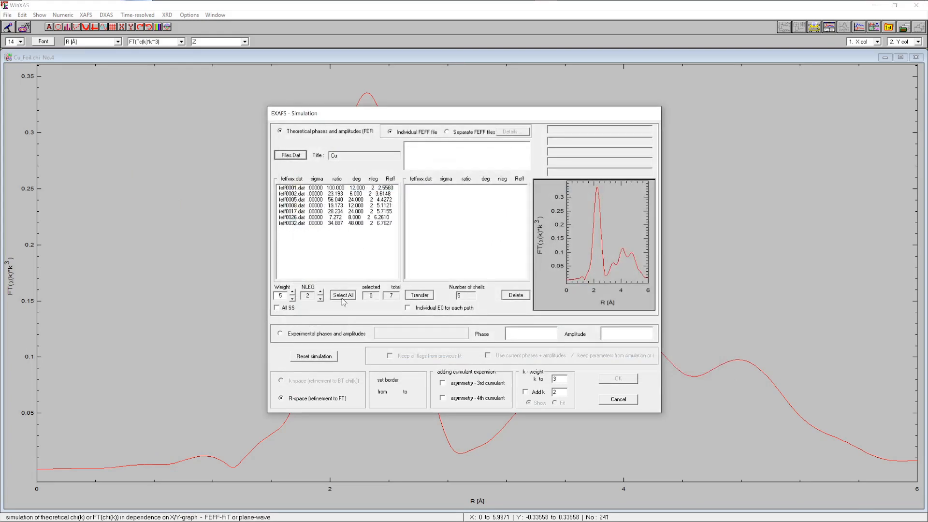
pyautogui.moveTo(354, 187); pyautogui.dragTo(360, 212)
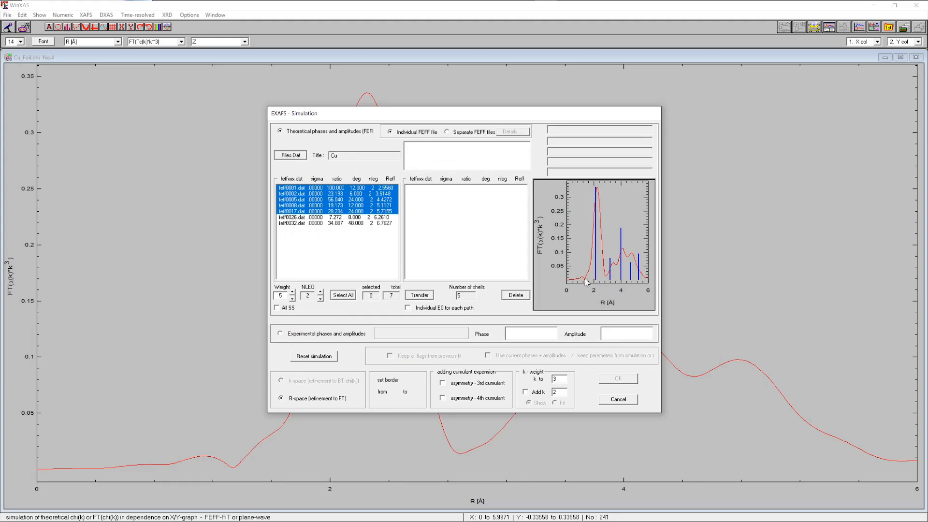
pyautogui.click(419, 295)
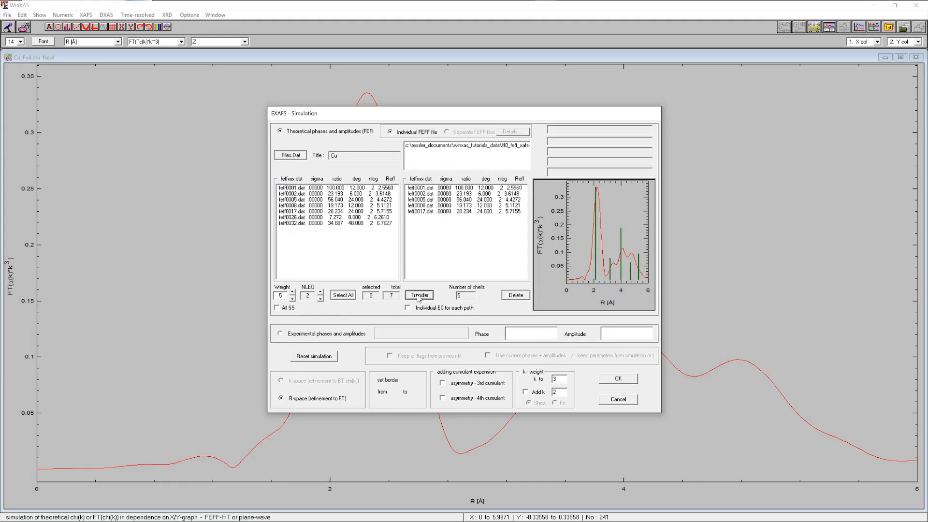
pyautogui.click(618, 379)
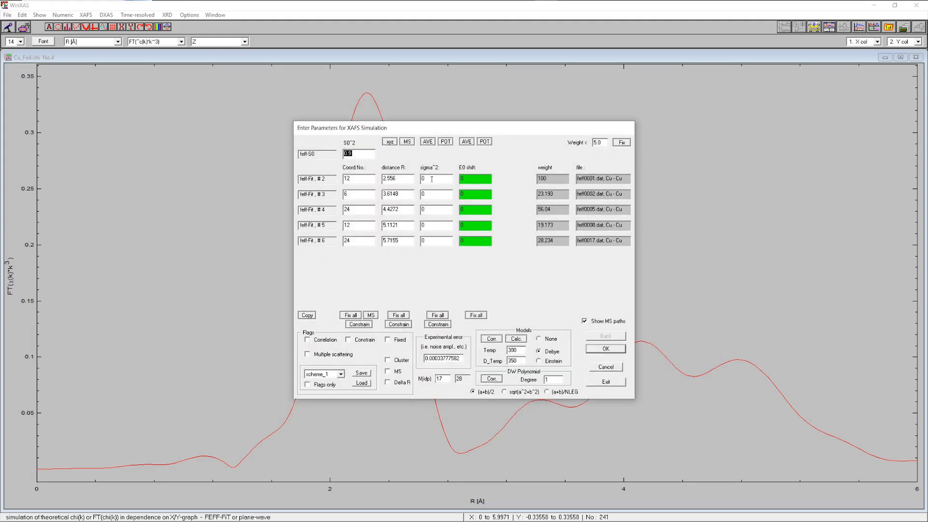
# Set the E0 shift to 4 for all paths, calculate sigma^2 with the Debye model, and display the simulation
pyautogui.moveTo(474, 179); pyautogui.dragTo(445, 179)
pyautogui.click(308, 315)
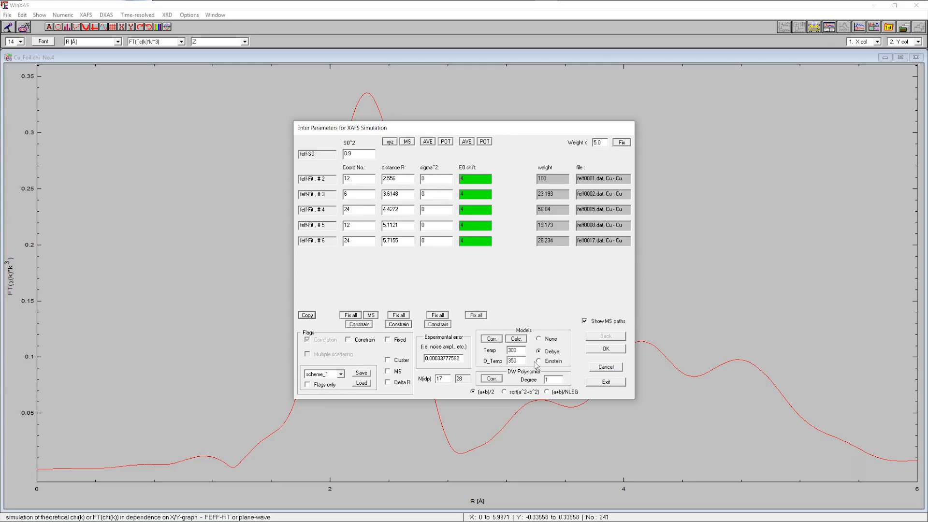
pyautogui.click(520, 340)
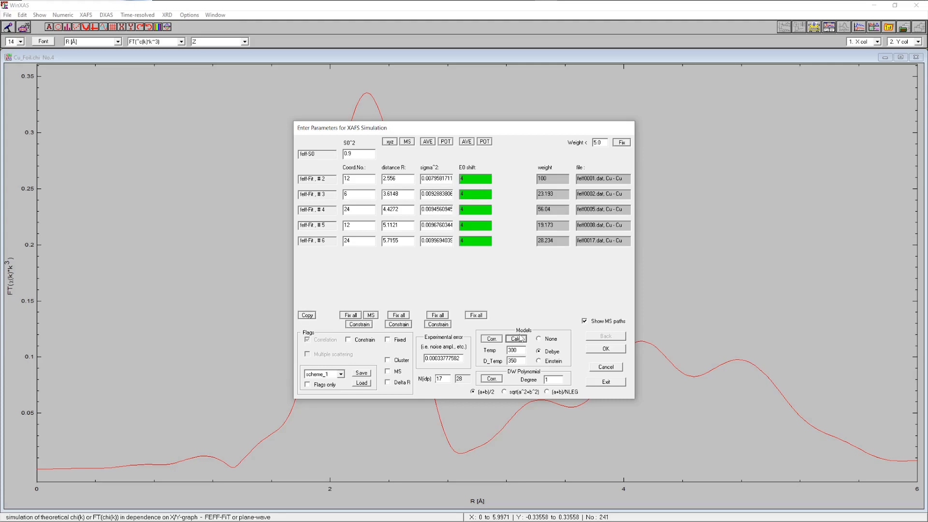
pyautogui.click(606, 382)
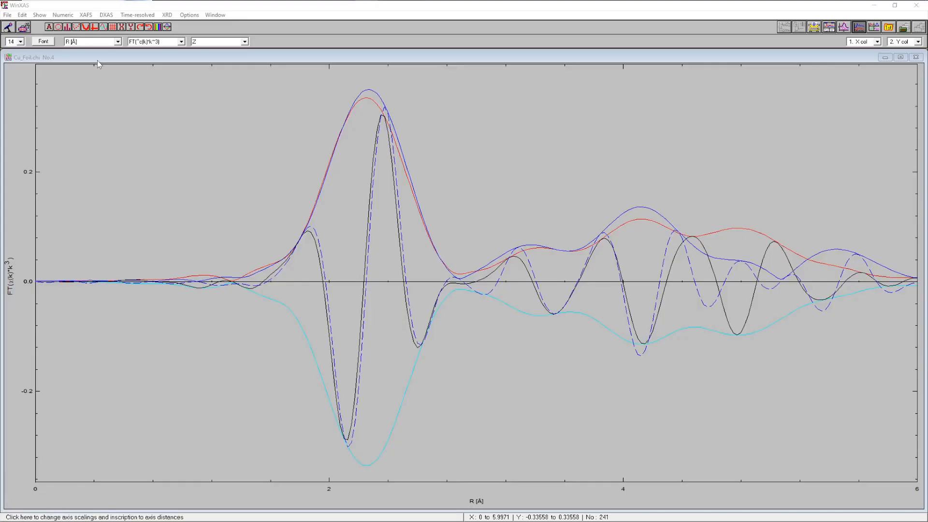
# Reset the EXAFS simulation, reload files.dat and raise NLEG to 4 to include multiple-scattering paths
pyautogui.click(86, 15)
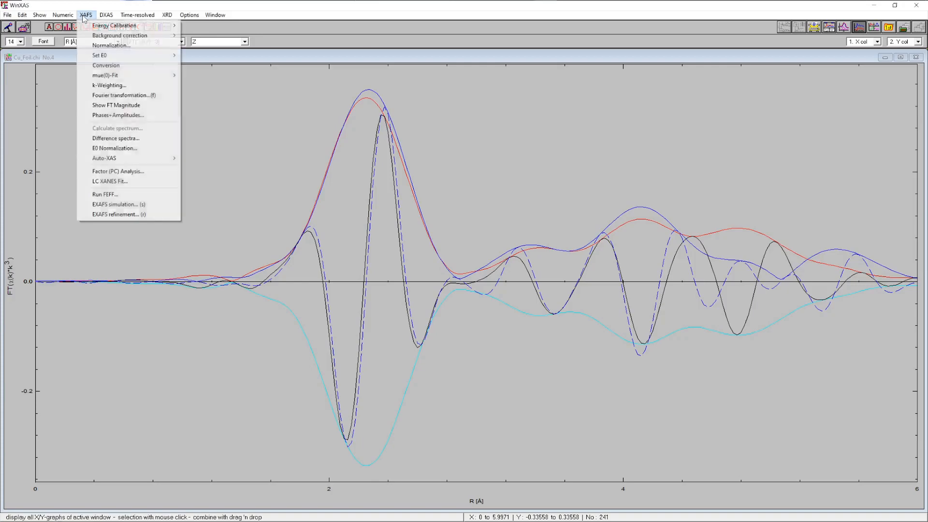
pyautogui.click(121, 204)
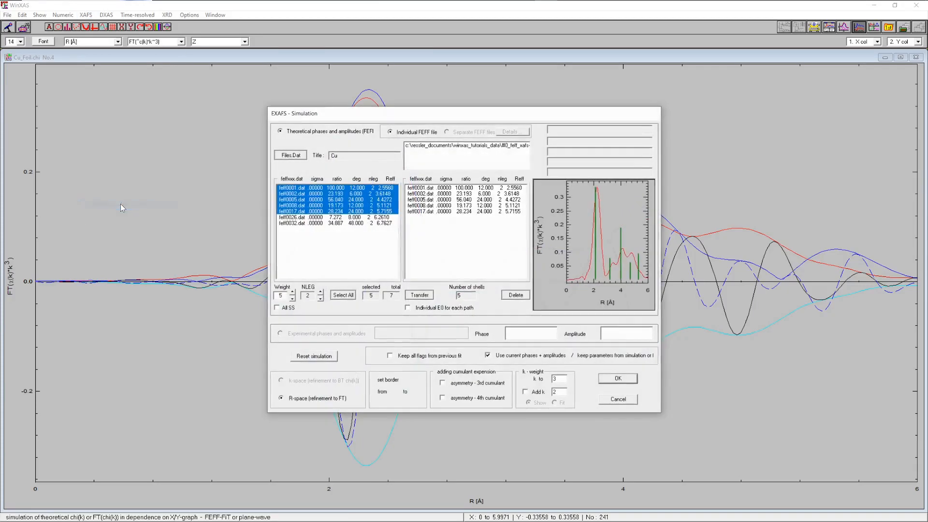
pyautogui.click(313, 356)
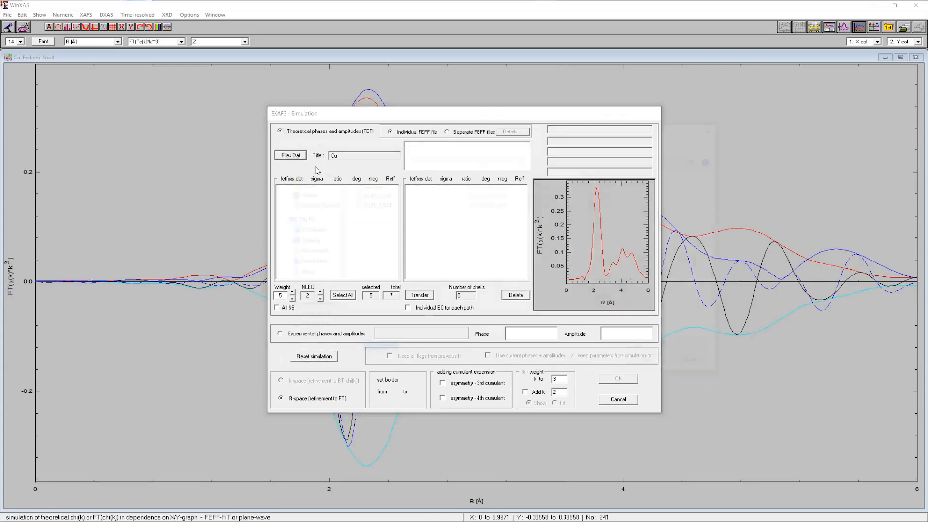
pyautogui.click(298, 156)
pyautogui.click(372, 187)
pyautogui.doubleClick(372, 188)
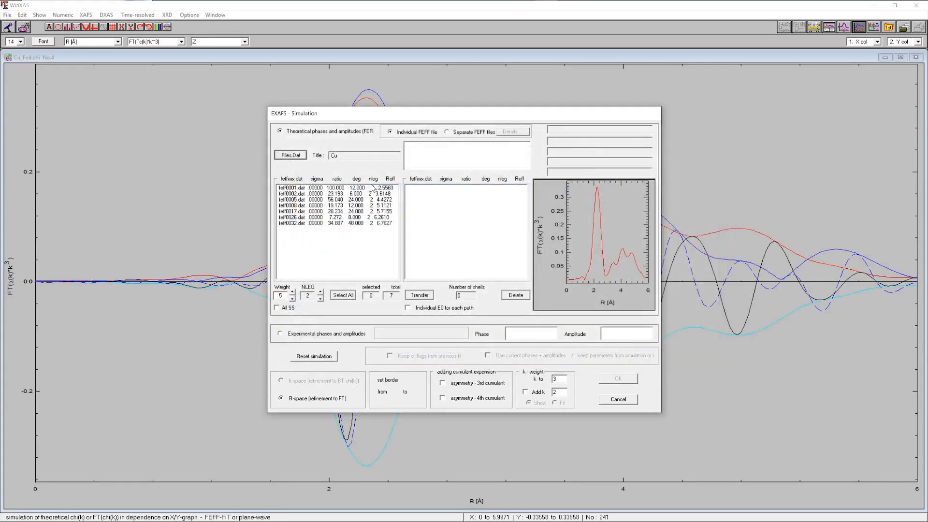
pyautogui.click(320, 292)
pyautogui.click(321, 293)
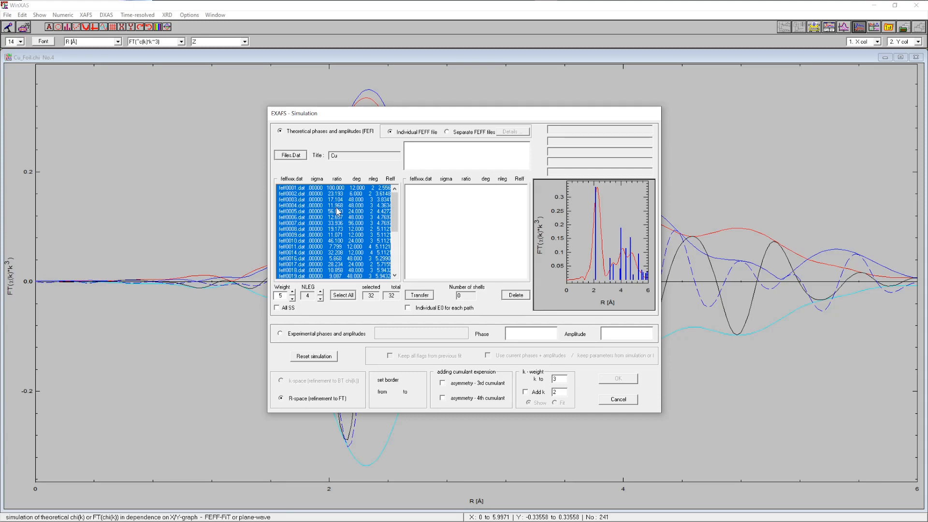
# Transfer the FEFF paths from feff0001.dat through feff0024.dat to the simulation and accept the selection
pyautogui.click(331, 188)
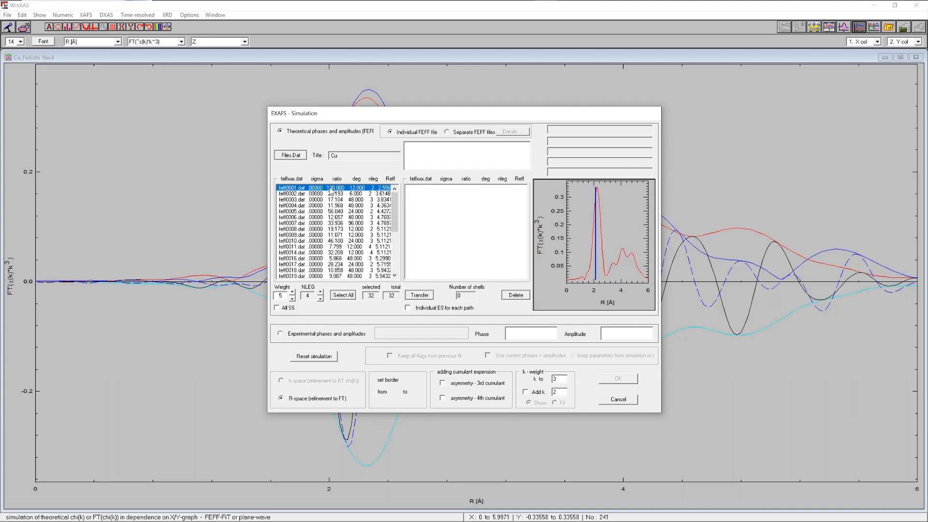
pyautogui.hotkey('shift', 'Down')
pyautogui.hotkey('shift', 'Down')
pyautogui.hotkey('shift', 'Down')
pyautogui.hotkey('shift', 'Down')
pyautogui.hotkey('shift', 'Down')
pyautogui.hotkey('shift', 'Down')
pyautogui.hotkey('shift', 'Down')
pyautogui.hotkey('shift', 'Down')
pyautogui.hotkey('shift', 'Down')
pyautogui.hotkey('shift', 'Down')
pyautogui.hotkey('shift', 'Down')
pyautogui.hotkey('shift', 'Down')
pyautogui.hotkey('shift', 'Down')
pyautogui.hotkey('shift', 'Down')
pyautogui.hotkey('shift', 'Down')
pyautogui.hotkey('shift', 'Down')
pyautogui.hotkey('shift', 'Down')
pyautogui.hotkey('shift', 'Down')
pyautogui.hotkey('shift', 'Down')
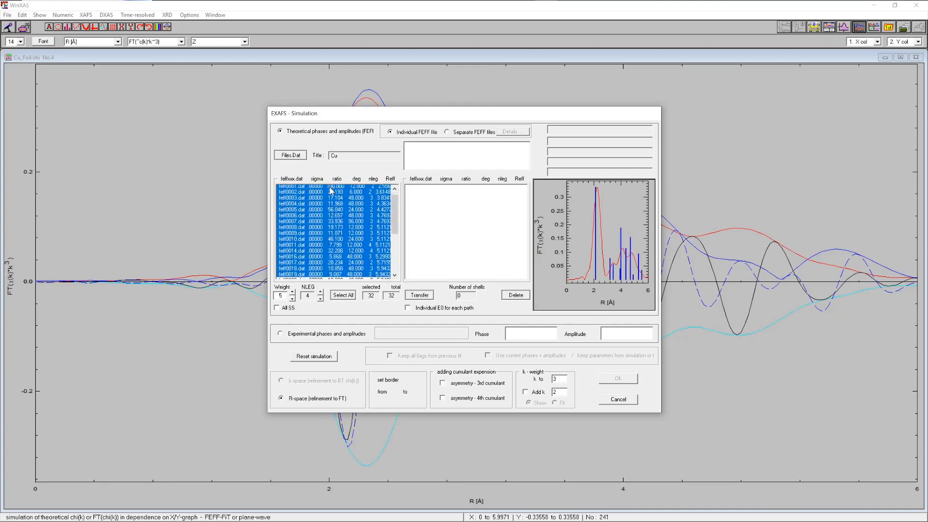
pyautogui.hotkey('shift', 'Down')
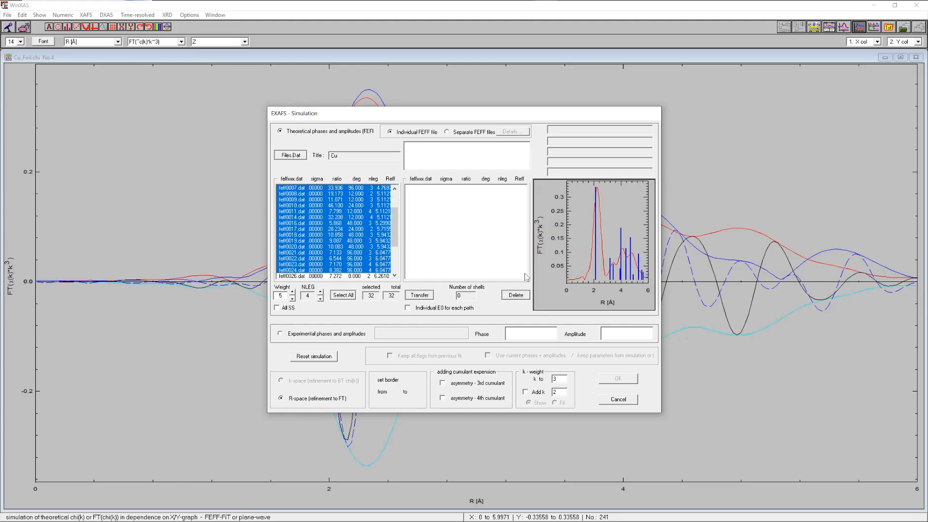
pyautogui.click(419, 295)
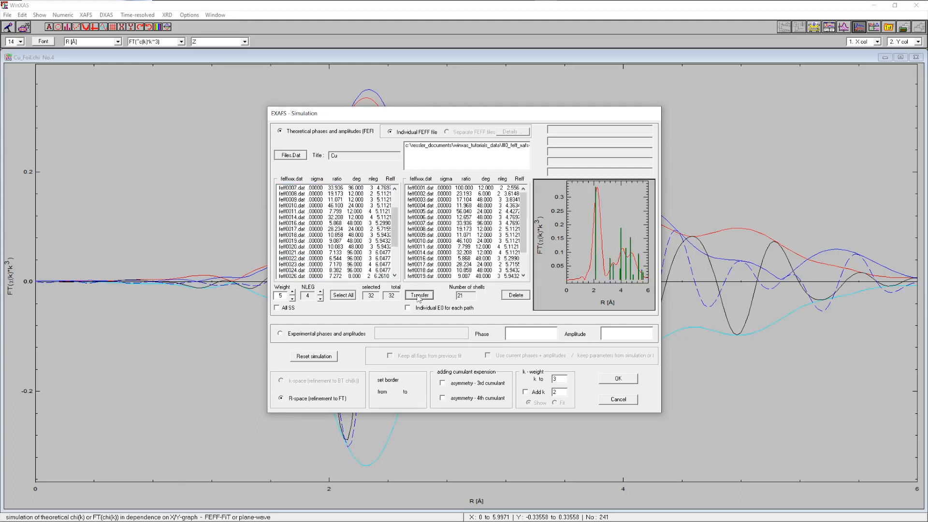
pyautogui.click(616, 378)
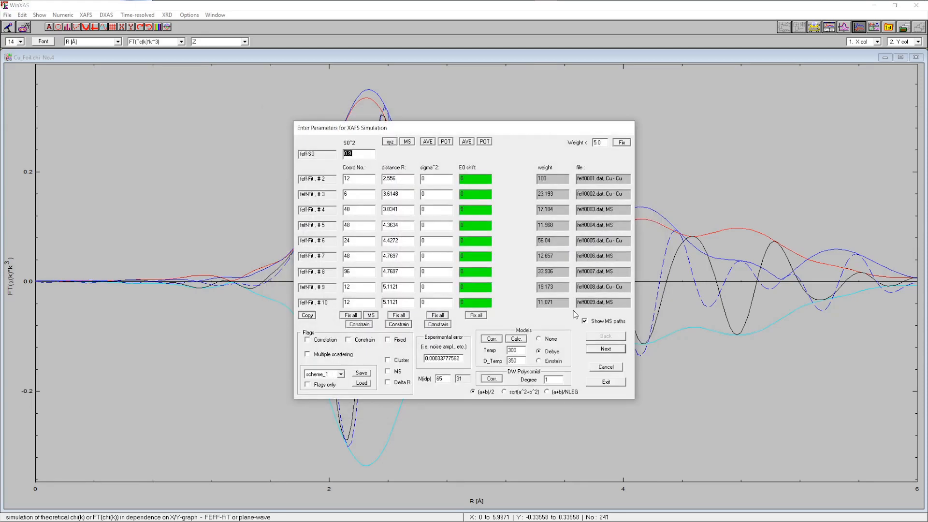
# Set the E0 shift to 4 for all paths, apply the POT option to sigma^2, and display the simulation
pyautogui.click(468, 179)
pyautogui.click(307, 315)
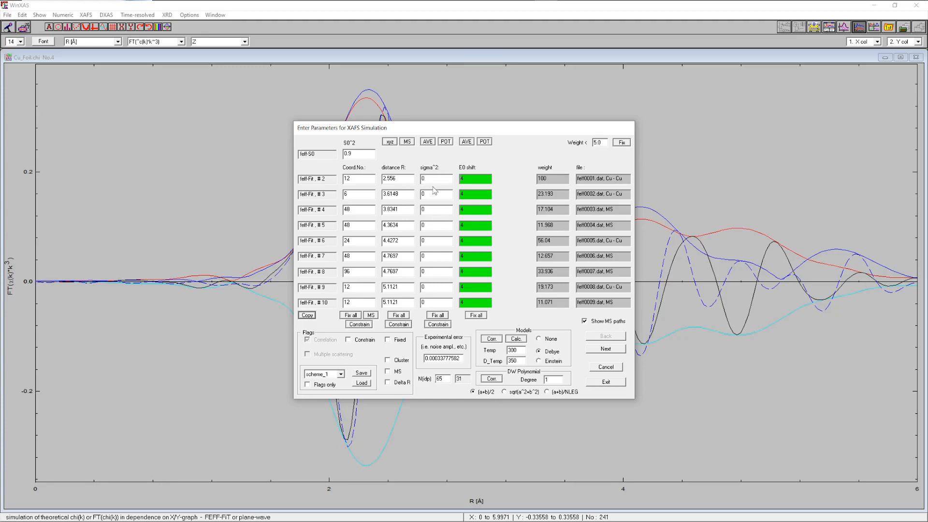
pyautogui.click(446, 142)
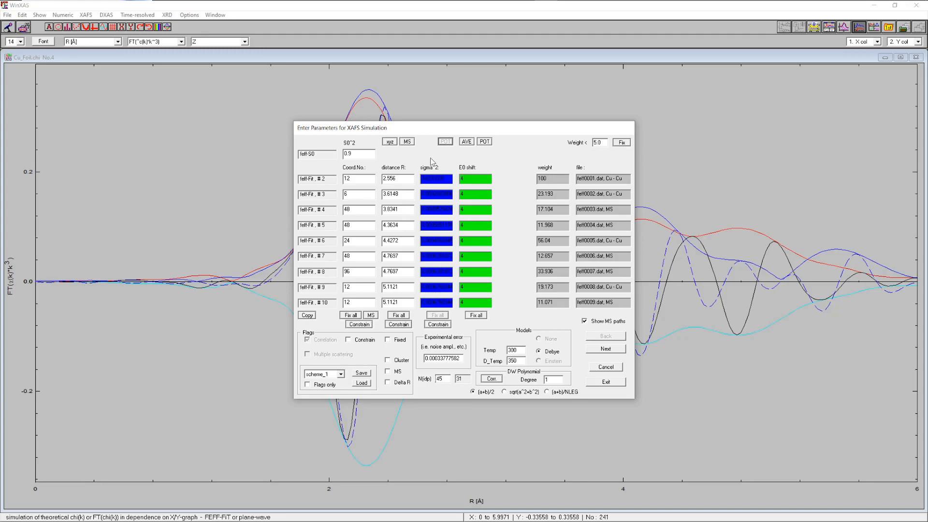
pyautogui.click(606, 382)
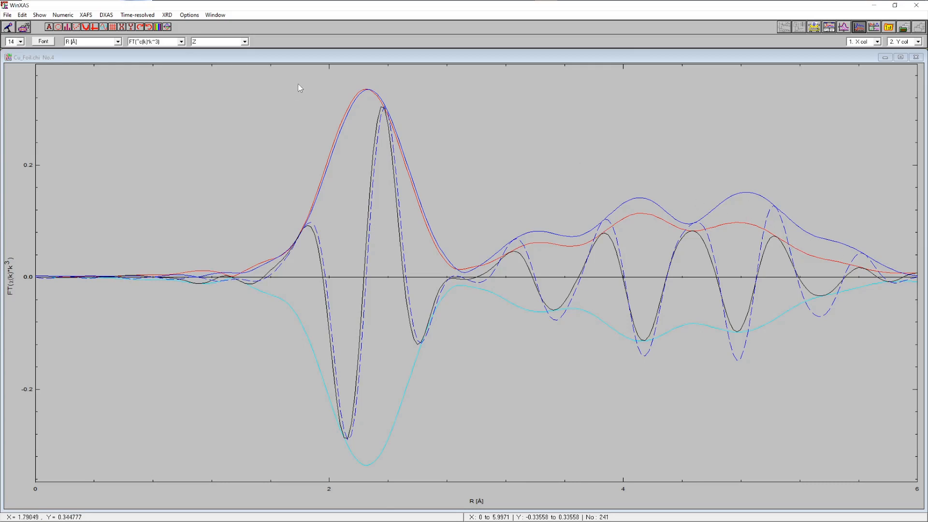
# Interactively lower the sigma^2 parameter of the feff0001.dat path to about 309 and return it to 343.2197
pyautogui.click(38, 15)
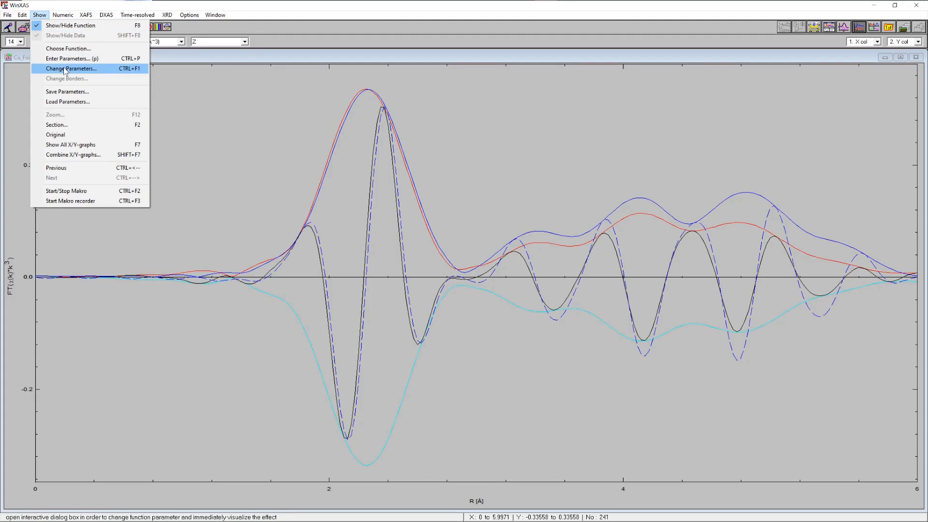
pyautogui.click(83, 69)
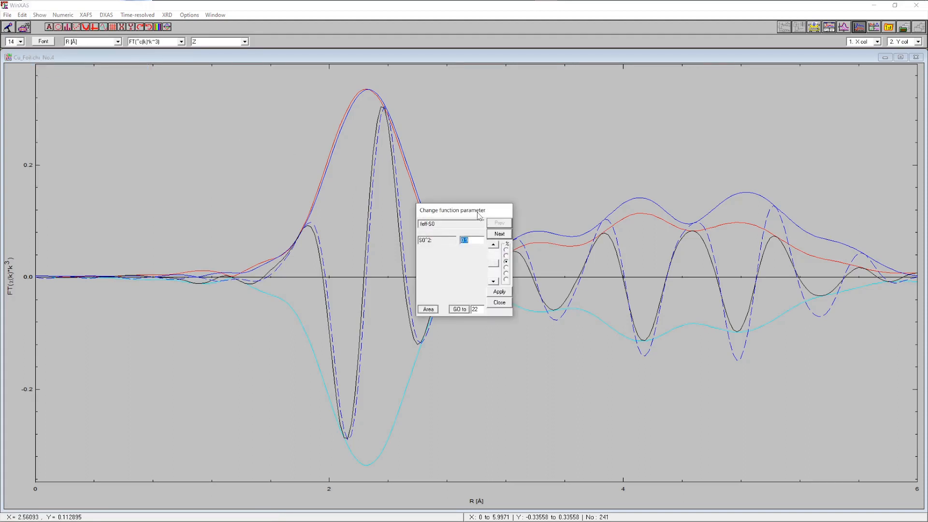
pyautogui.moveTo(477, 210); pyautogui.dragTo(577, 93)
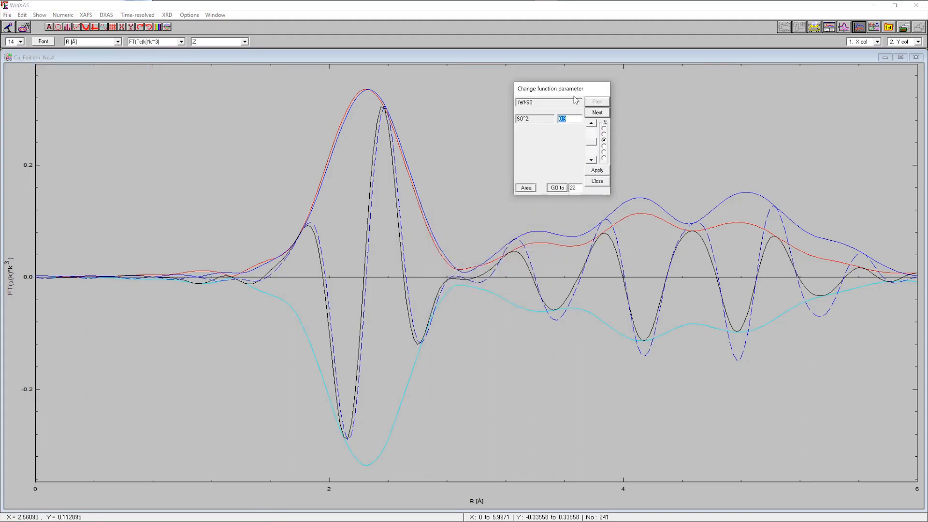
pyautogui.click(598, 112)
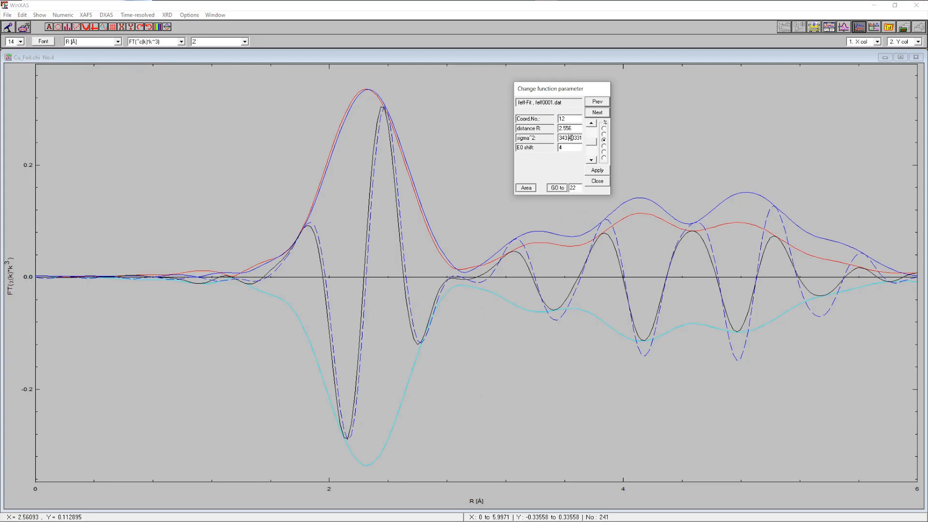
pyautogui.click(591, 155)
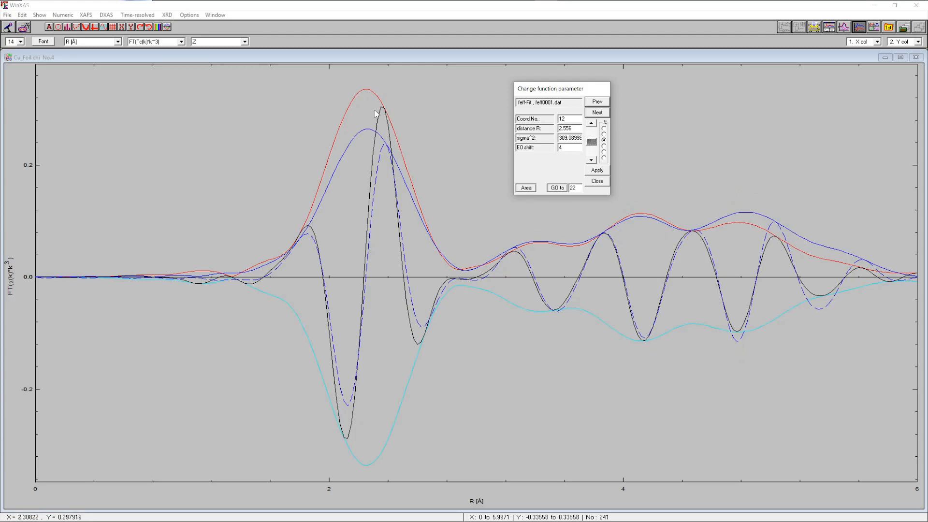
pyautogui.click(593, 124)
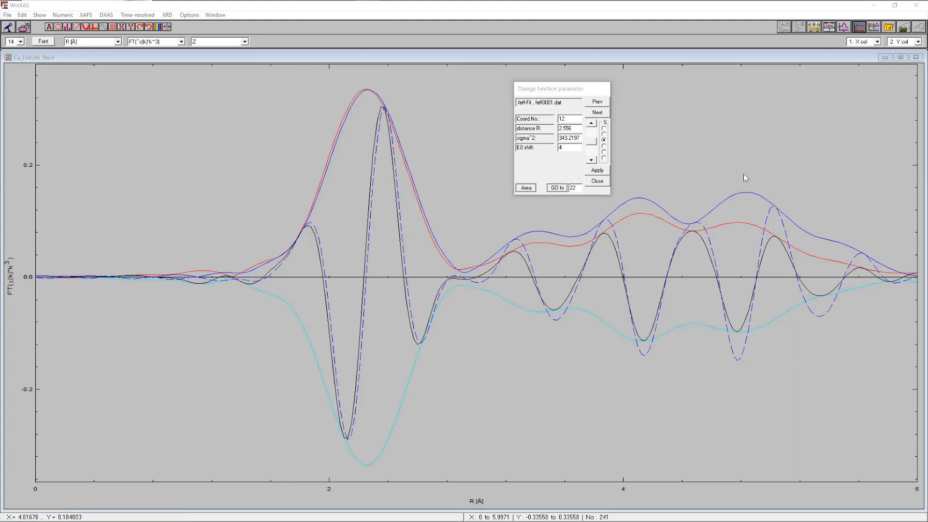
pyautogui.click(597, 181)
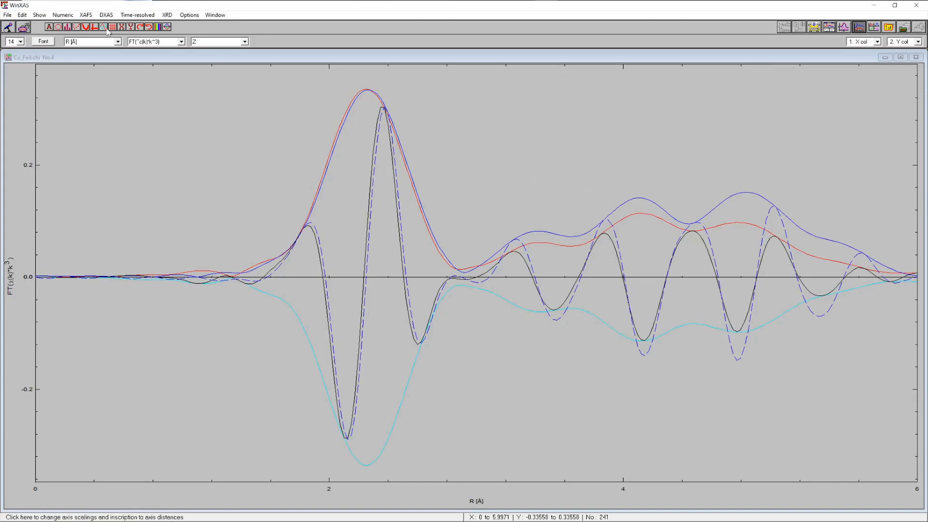
# Switch the XAFS parameter option to sqrt(a^2+b^2) and overlay the individual path contributions on the plot
pyautogui.click(39, 15)
pyautogui.click(83, 59)
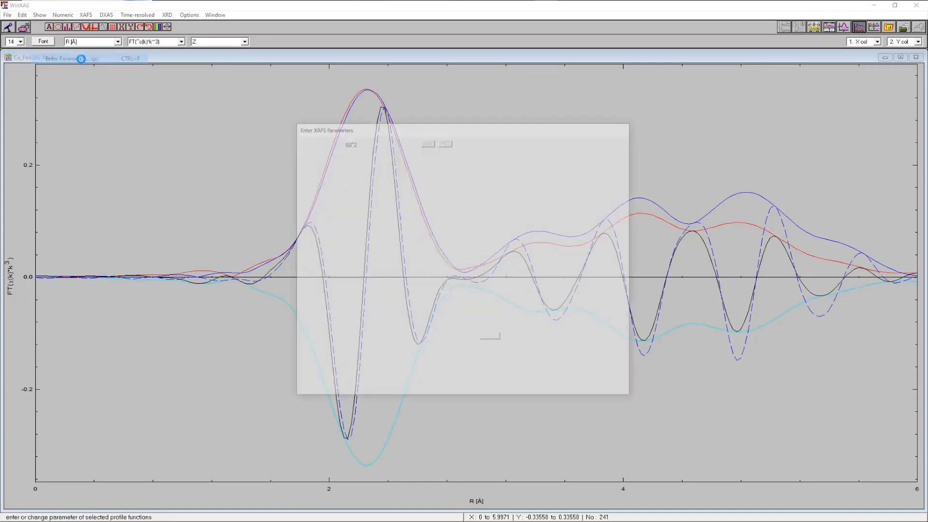
pyautogui.moveTo(513, 133); pyautogui.dragTo(342, 68)
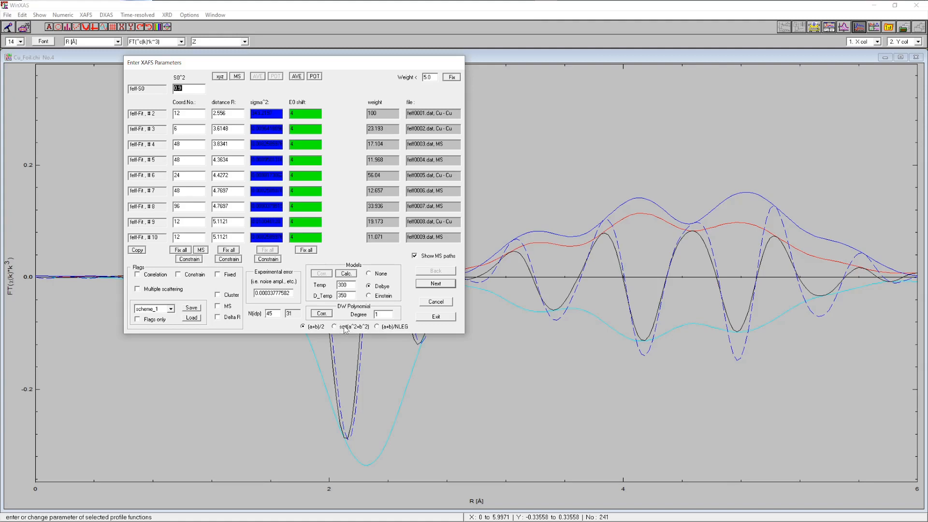
pyautogui.click(345, 329)
pyautogui.click(436, 316)
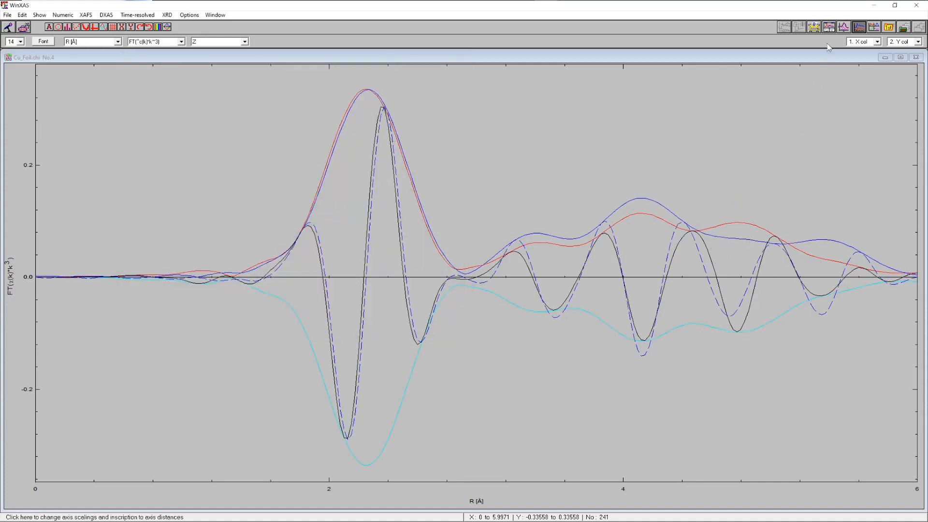
pyautogui.click(843, 28)
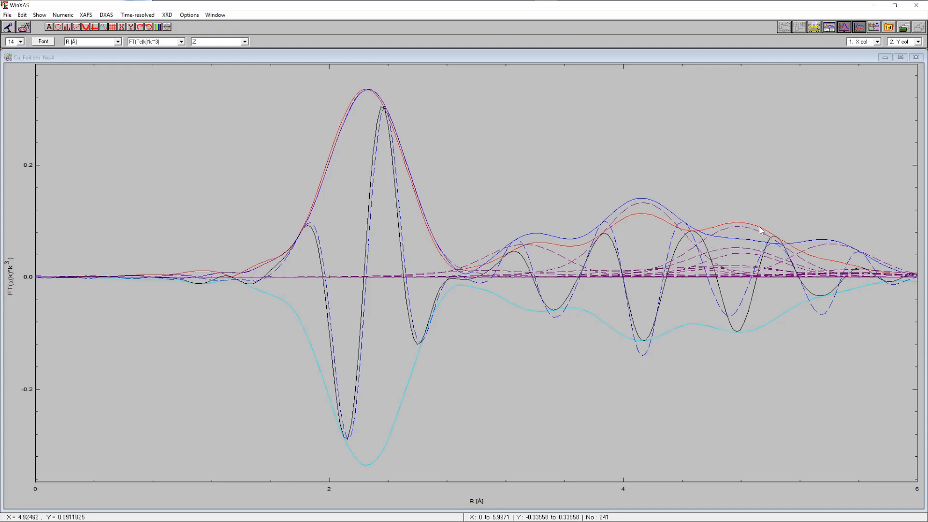
# Switch the XAFS parameter option to (a+b)/NLEG and display the resulting simulation
pyautogui.click(63, 16)
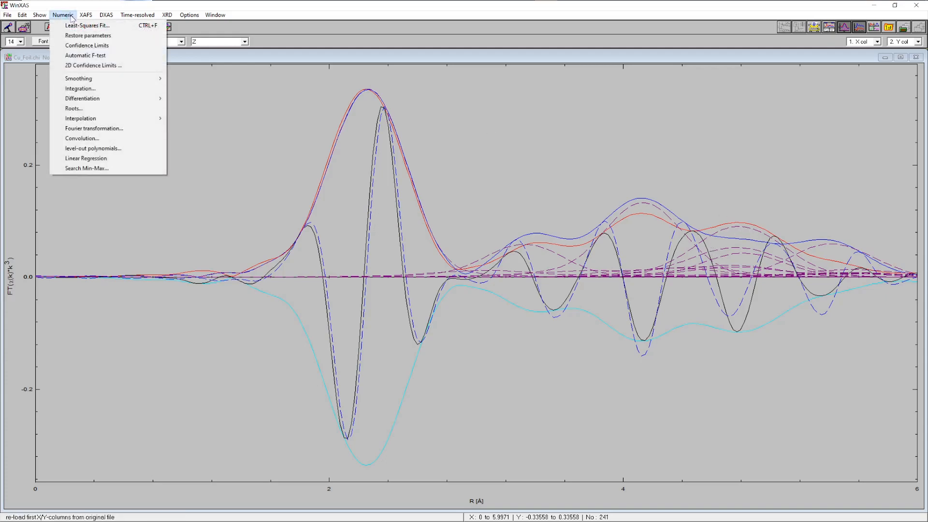
pyautogui.click(72, 58)
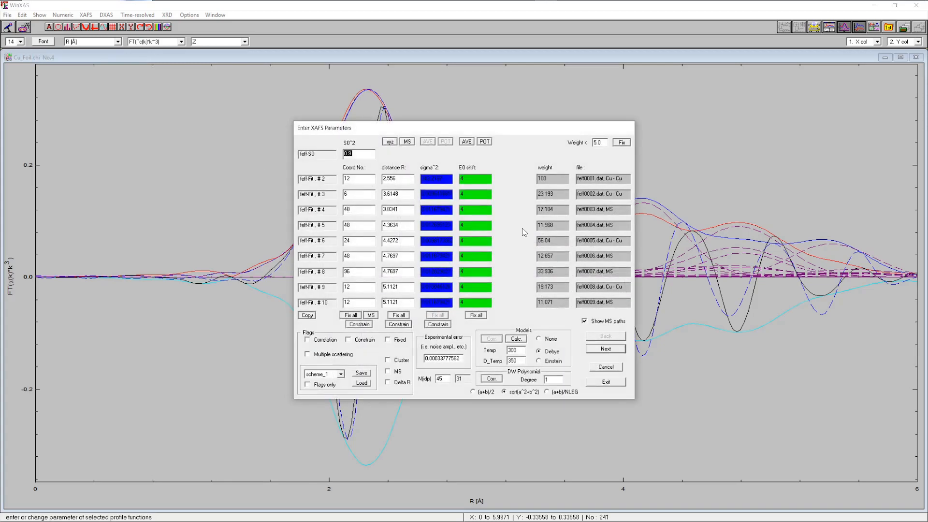
pyautogui.moveTo(512, 130); pyautogui.dragTo(349, 87)
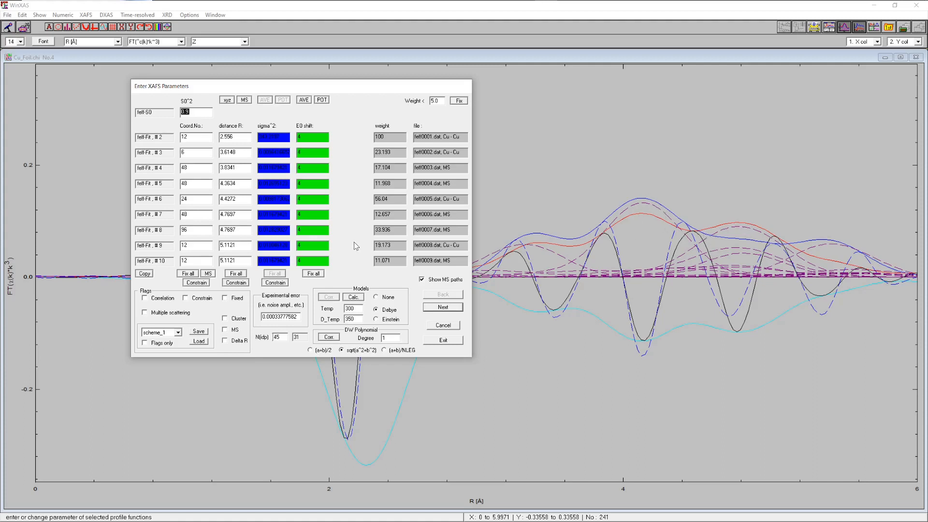
pyautogui.click(394, 351)
pyautogui.click(443, 341)
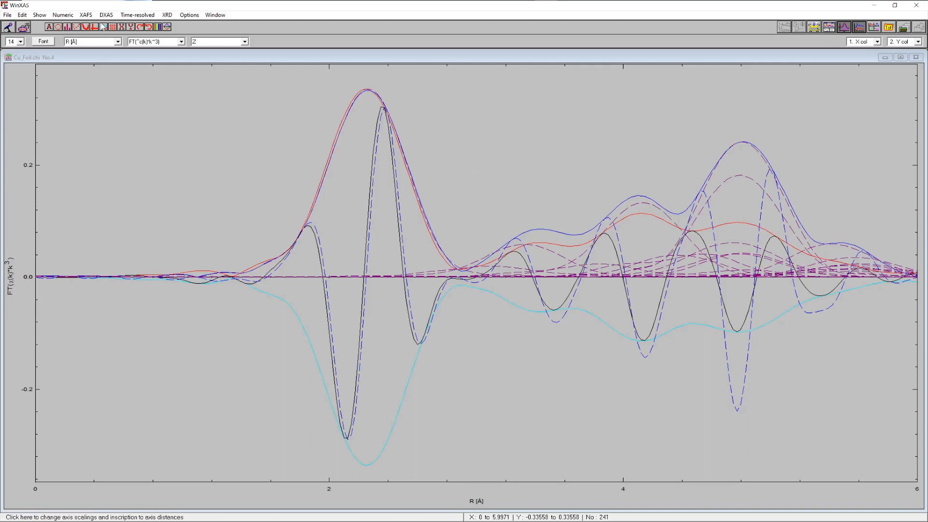
# Set the XAFS parameter option to (a+b)/2 and redisplay the simulation
pyautogui.click(63, 19)
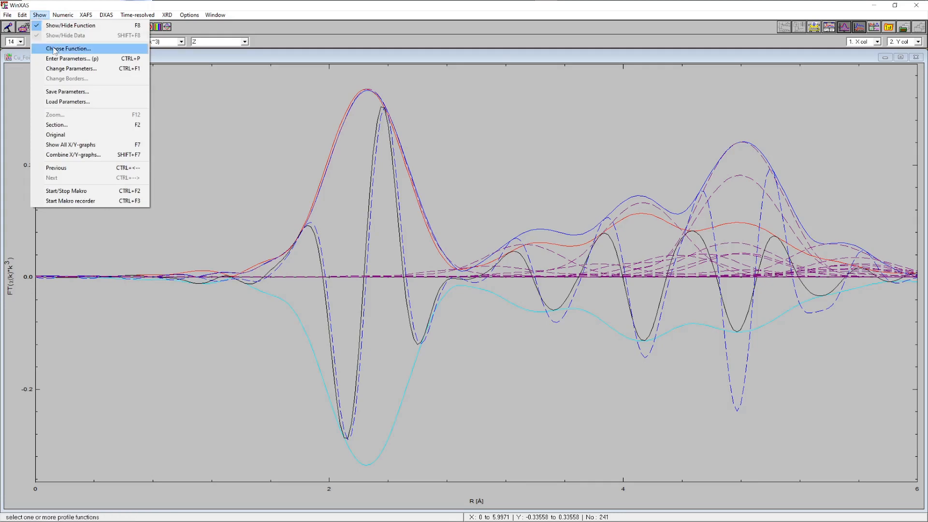
pyautogui.click(63, 59)
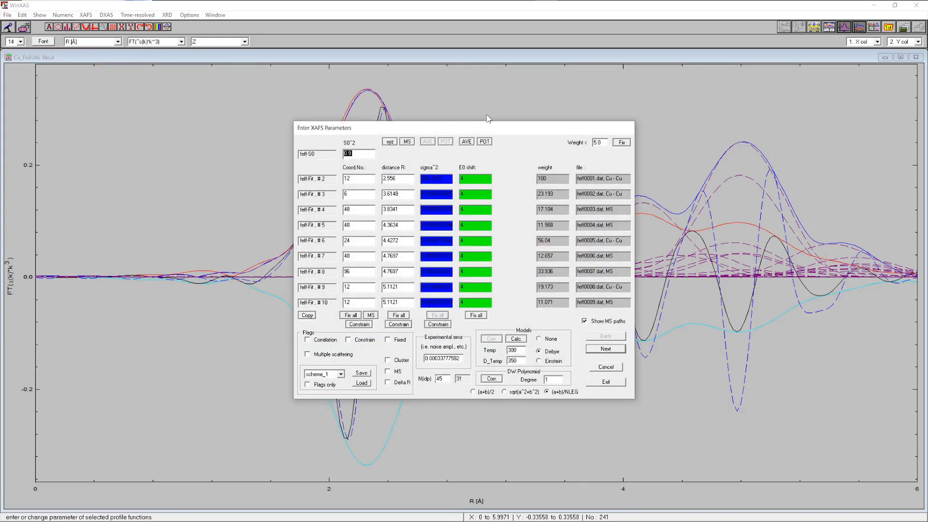
pyautogui.click(475, 393)
pyautogui.click(607, 382)
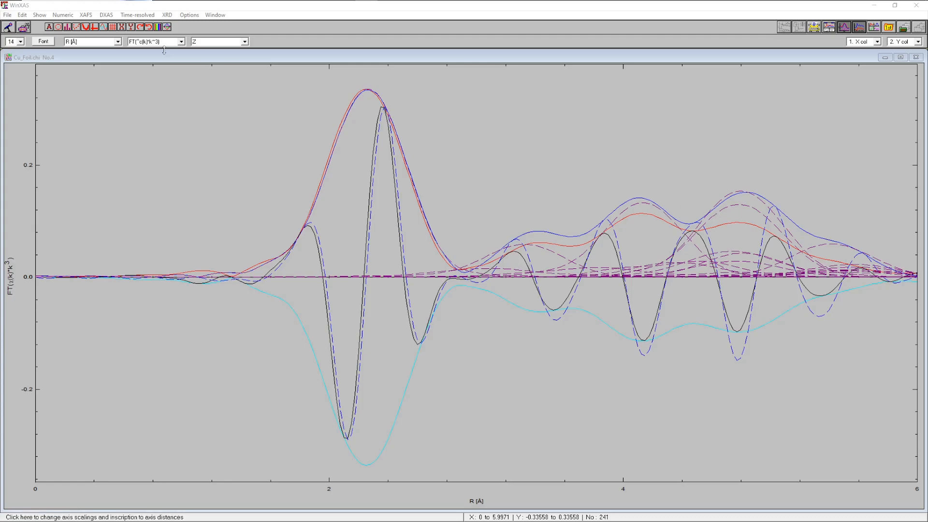
# Restart the EXAFS simulation with the current phases and amplitudes, and apply the AVE option to sigma^2
pyautogui.click(85, 14)
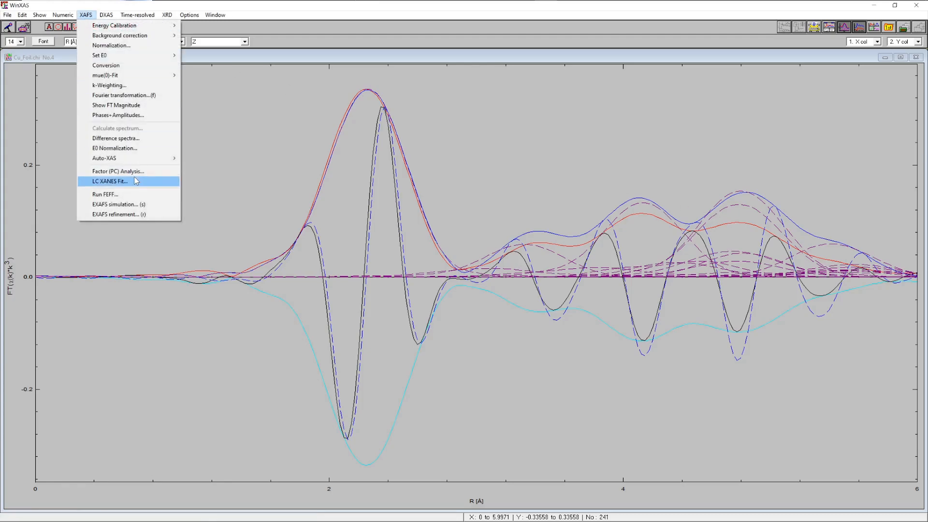
pyautogui.click(131, 205)
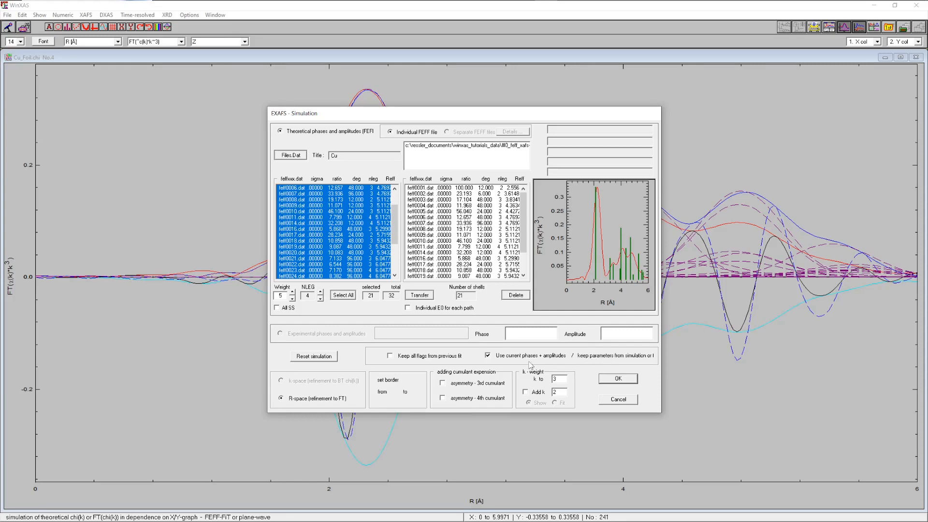
pyautogui.click(612, 379)
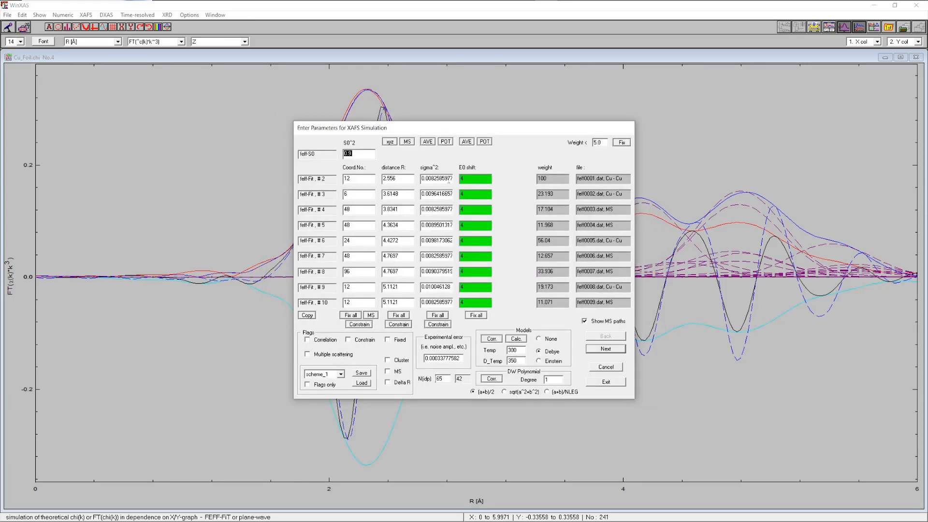
pyautogui.click(428, 142)
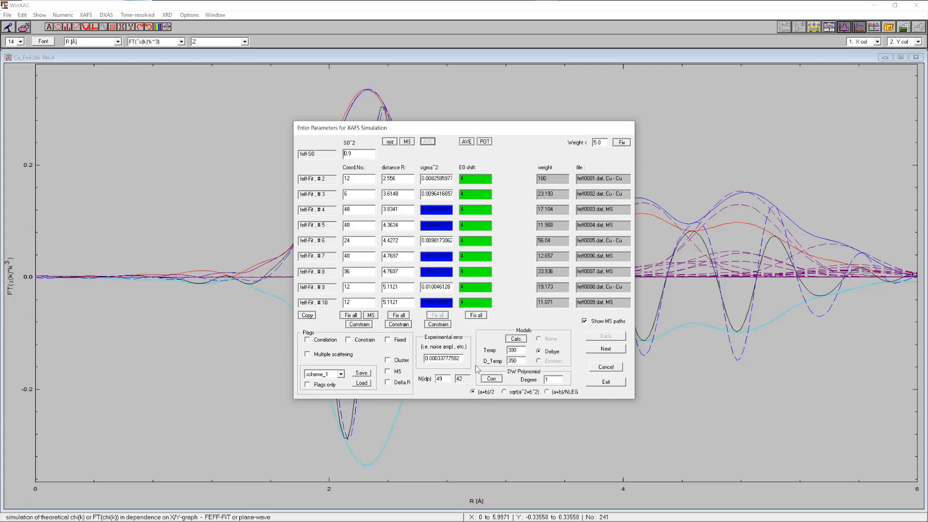
pyautogui.click(606, 382)
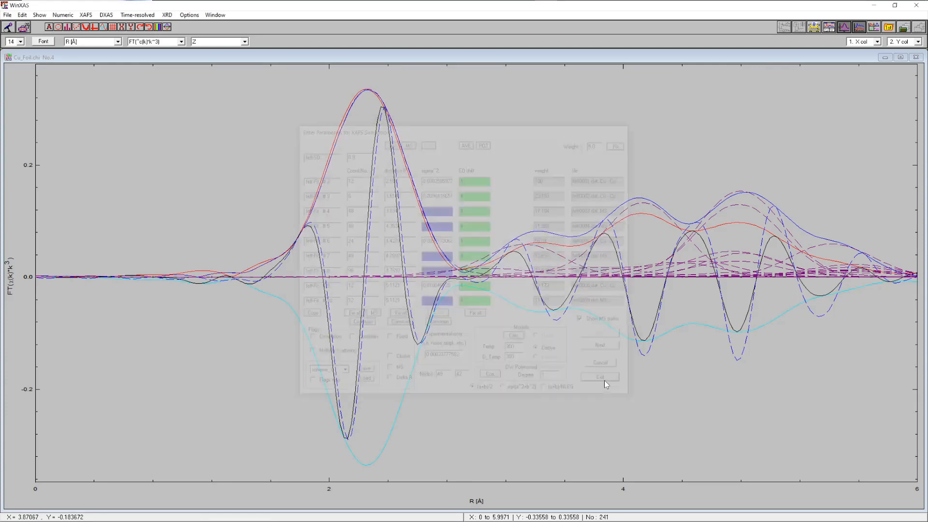
# Interactively raise sigma^2 of the feff0002.dat path to about 0.0129
pyautogui.click(39, 15)
pyautogui.click(65, 68)
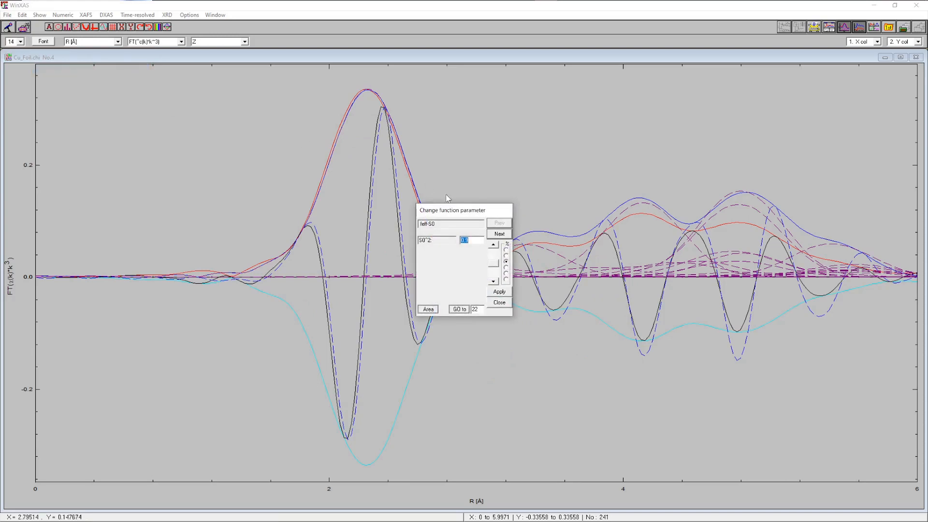
pyautogui.moveTo(452, 210); pyautogui.dragTo(529, 77)
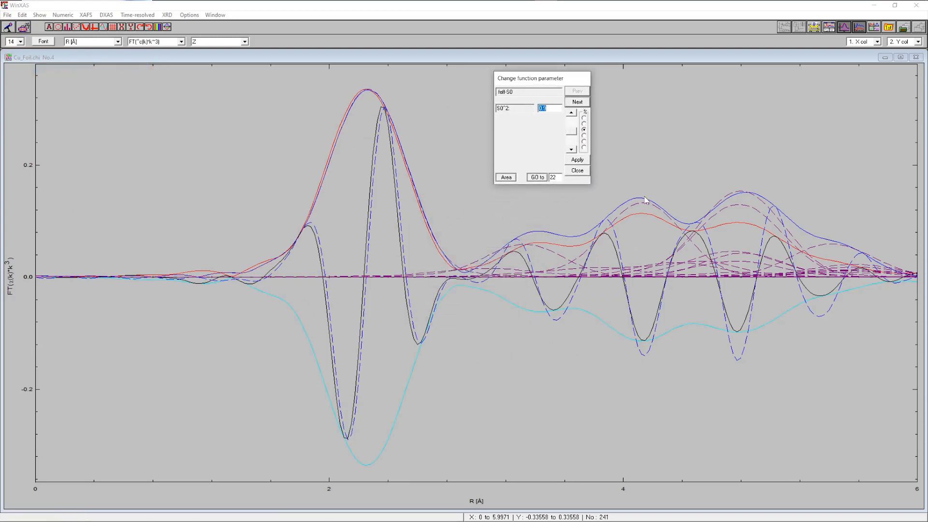
pyautogui.click(577, 102)
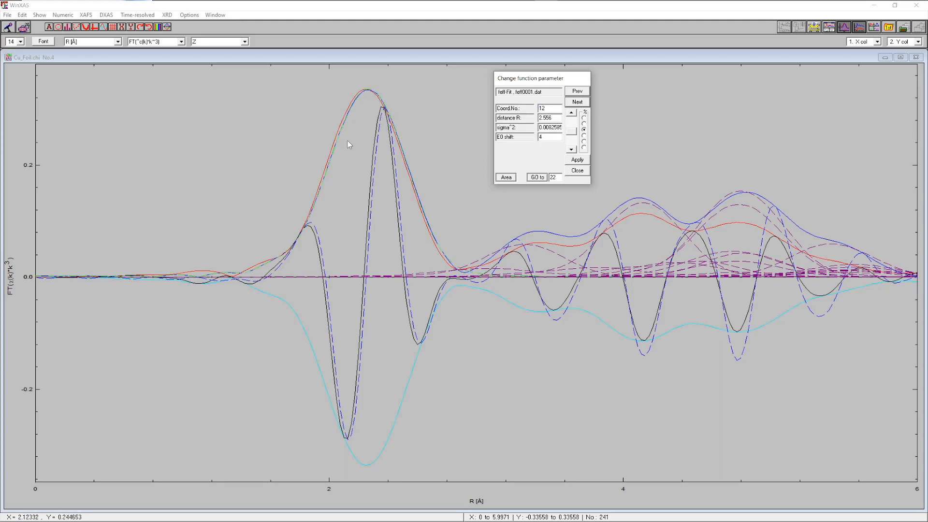
pyautogui.click(579, 102)
pyautogui.click(571, 151)
pyautogui.click(573, 112)
pyautogui.click(572, 113)
pyautogui.click(572, 113)
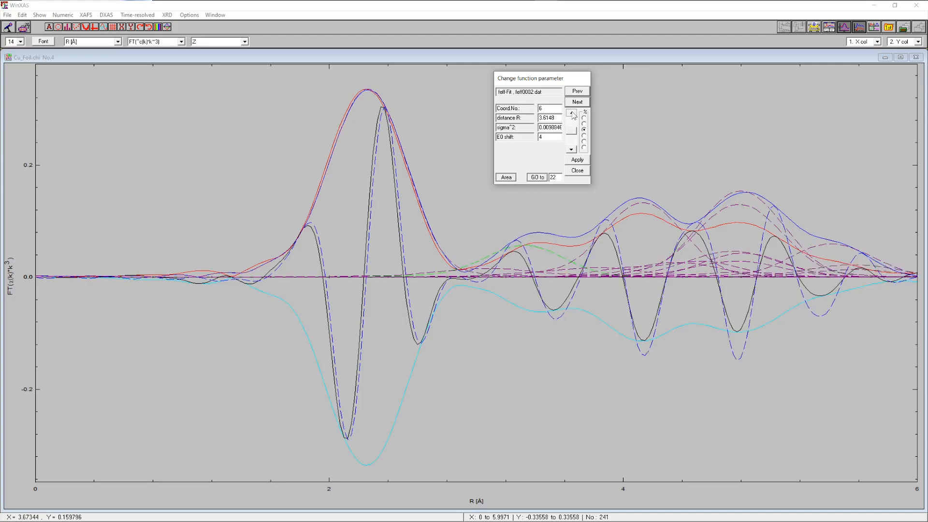
pyautogui.click(572, 122)
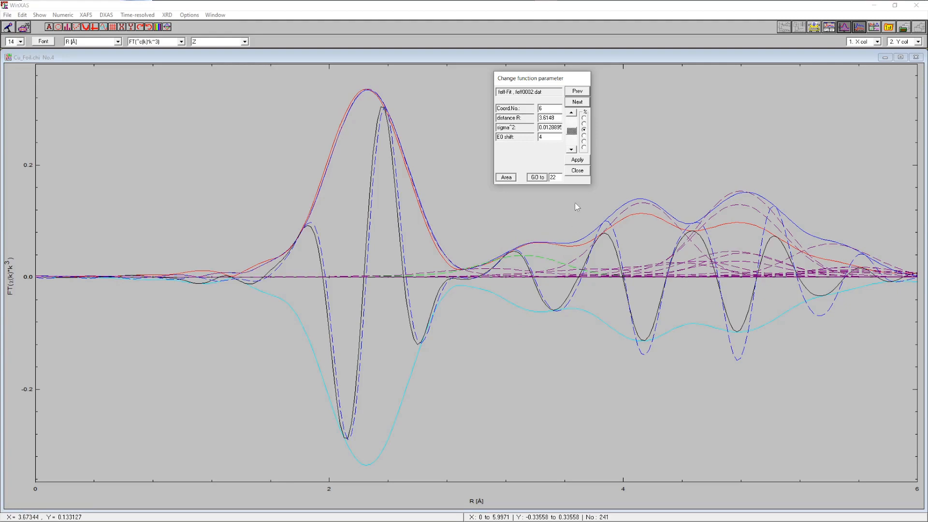
# Interactively raise sigma^2 of the feff0005.dat path to about 0.0119
pyautogui.click(577, 102)
pyautogui.click(578, 102)
pyautogui.click(583, 104)
pyautogui.click(573, 123)
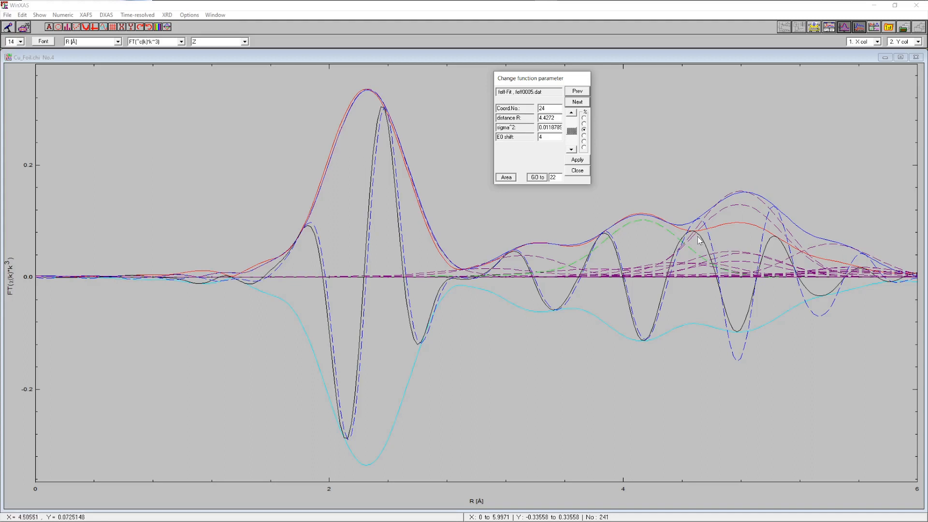
# Interactively raise sigma^2 of the feff0008.dat path to about 0.0232
pyautogui.click(577, 102)
pyautogui.click(578, 102)
pyautogui.click(577, 102)
pyautogui.moveTo(572, 126); pyautogui.dragTo(571, 125)
pyautogui.click(571, 142)
pyautogui.click(571, 142)
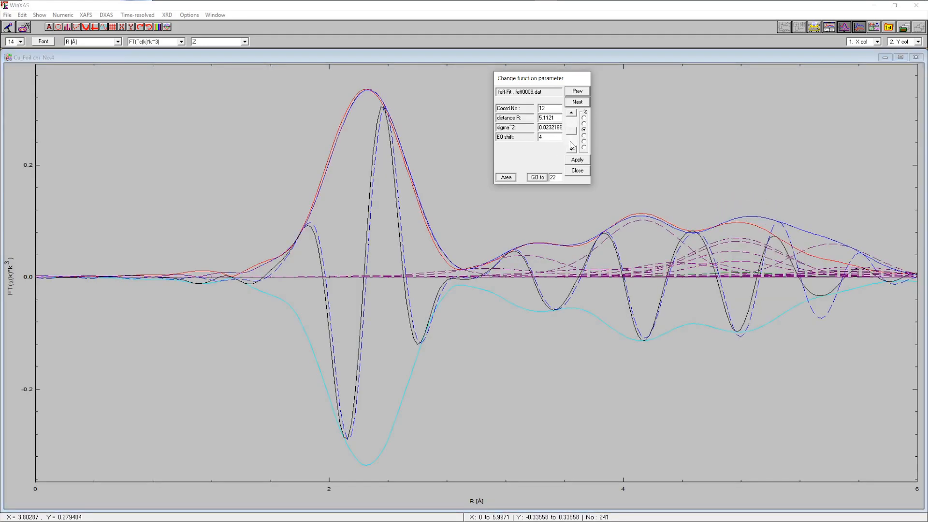
# Raise sigma^2 of the feff0017.dat path to about 0.0244, then hide the individual path contributions and finish the parameter adjustment
pyautogui.click(577, 102)
pyautogui.click(577, 104)
pyautogui.click(577, 103)
pyautogui.click(577, 102)
pyautogui.moveTo(571, 128); pyautogui.dragTo(573, 124)
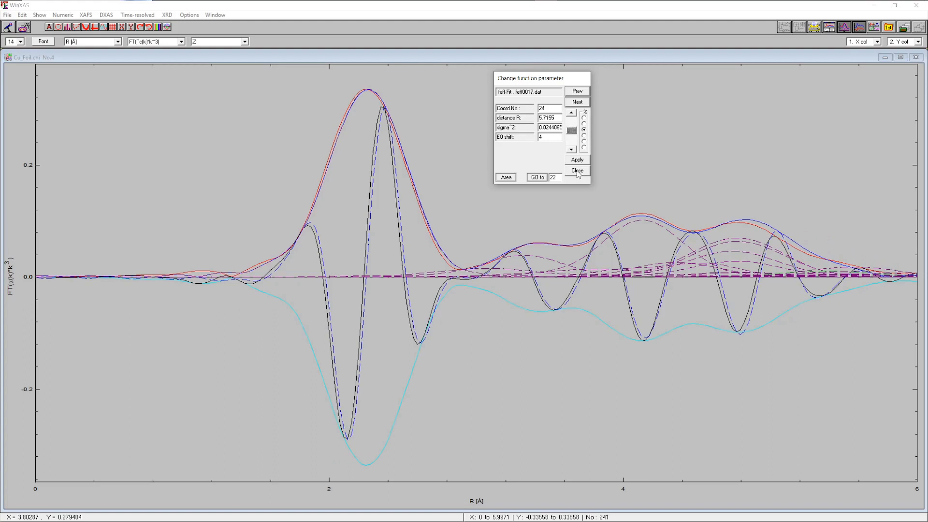
pyautogui.click(843, 29)
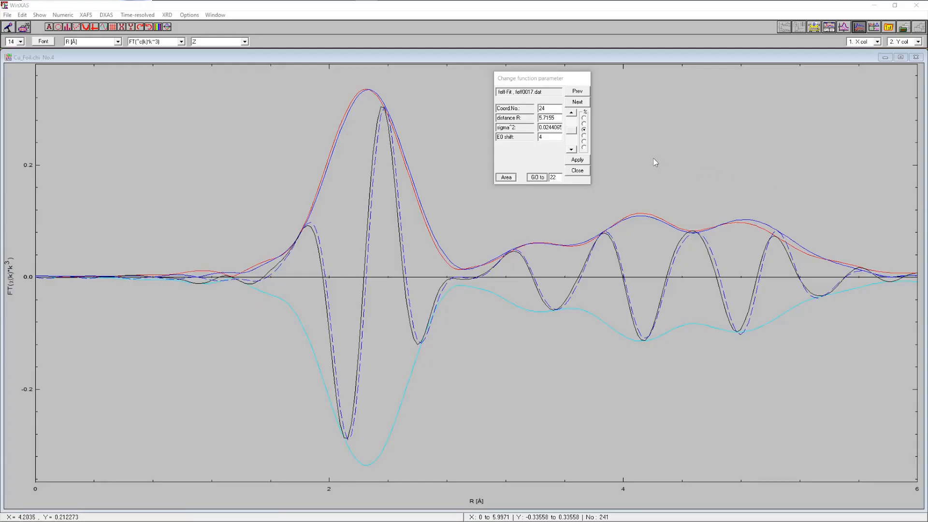
pyautogui.click(577, 170)
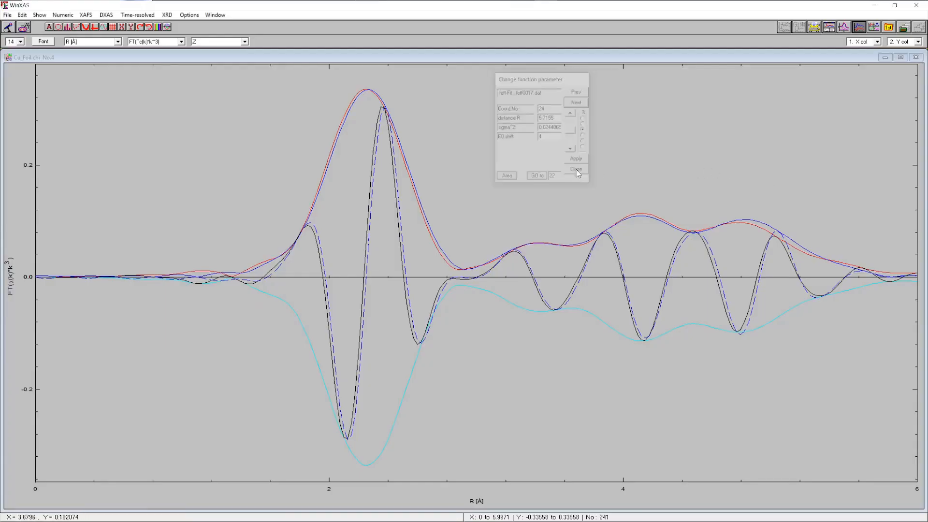
# Start an EXAFS refinement in R-space with the current paths, setting the fit borders from about 1.6953 to 5.8083 Å
pyautogui.click(85, 16)
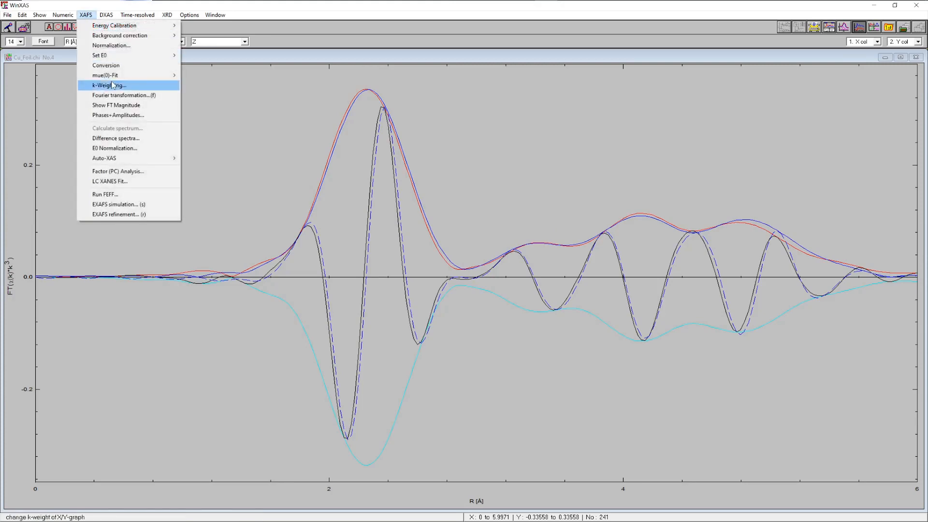
pyautogui.click(129, 215)
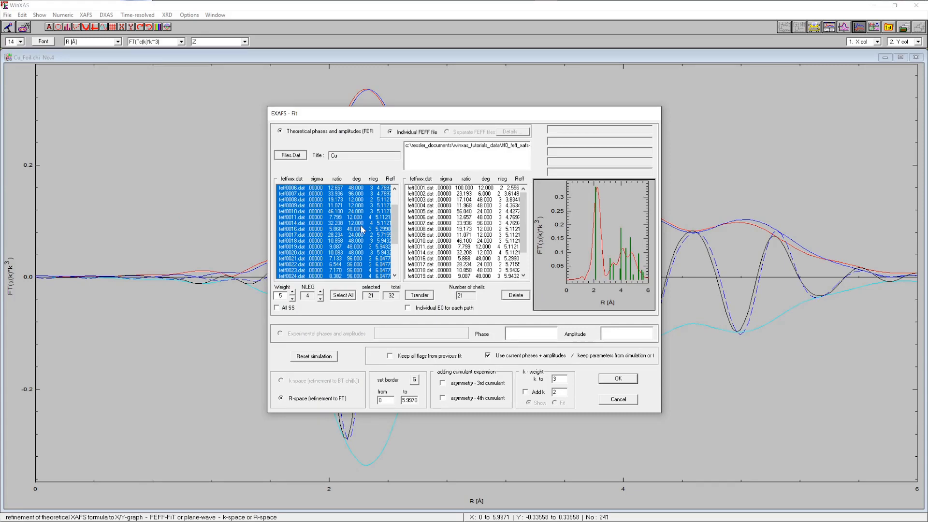
pyautogui.click(415, 380)
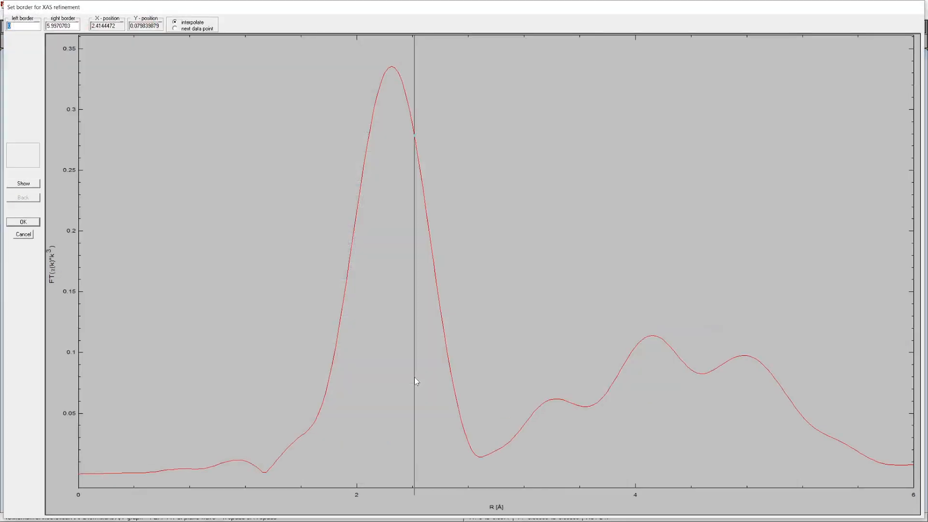
pyautogui.click(314, 359)
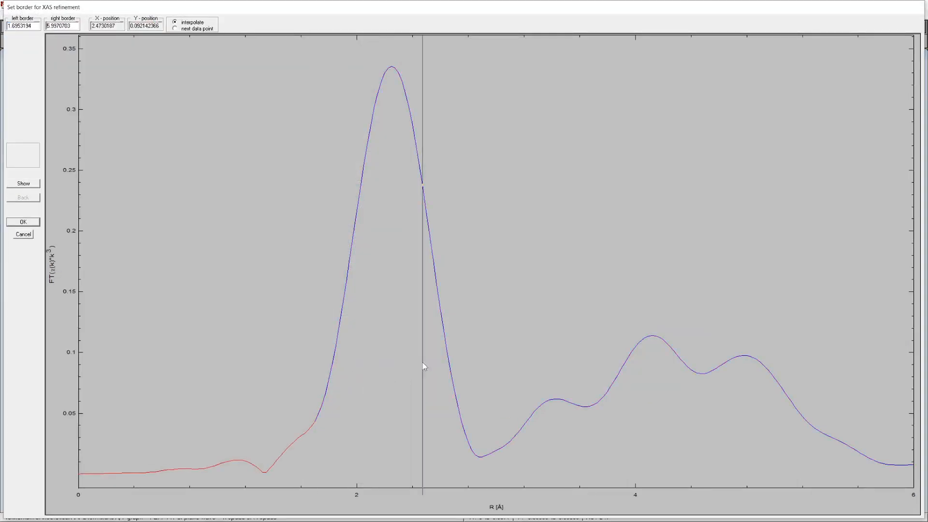
pyautogui.click(886, 365)
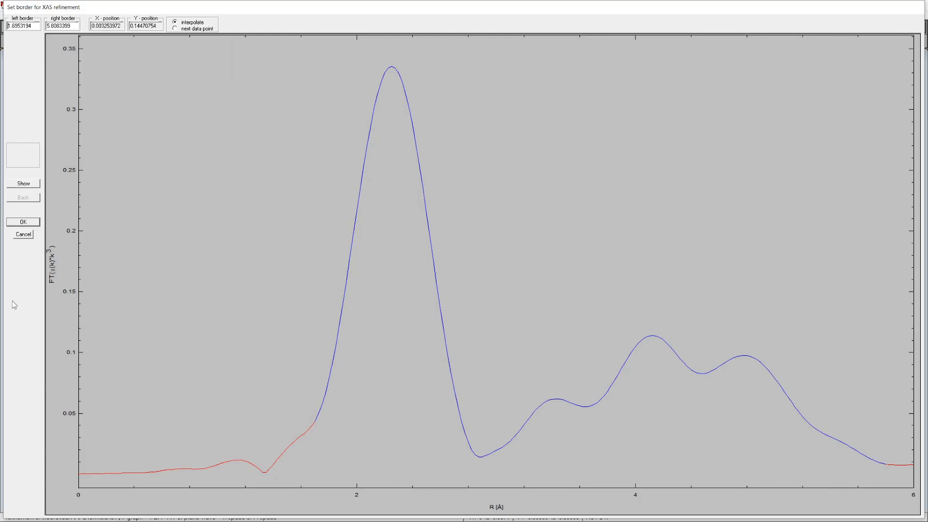
pyautogui.click(23, 221)
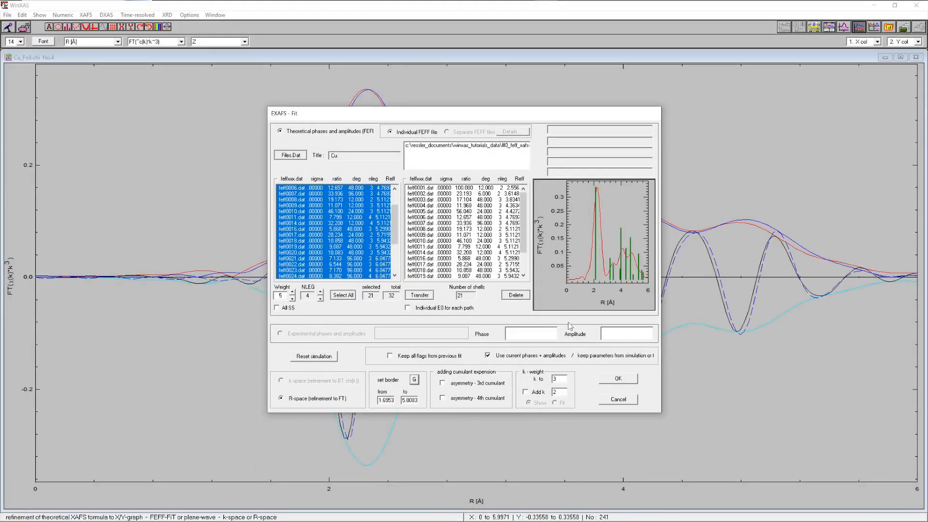
pyautogui.click(623, 380)
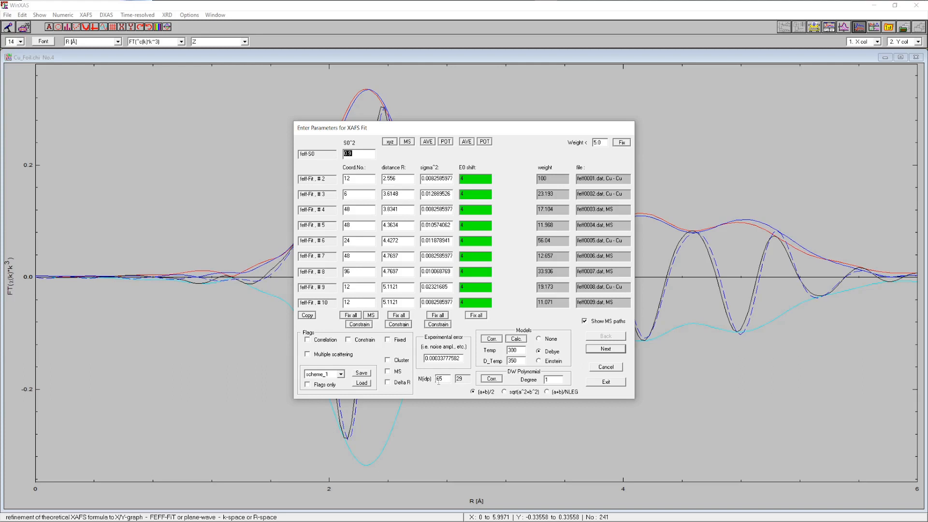
# Fix S0^2, apply the MS option to the coordination numbers, and apply the AVE option to sigma^2
pyautogui.click(363, 153)
pyautogui.click(396, 340)
pyautogui.click(371, 315)
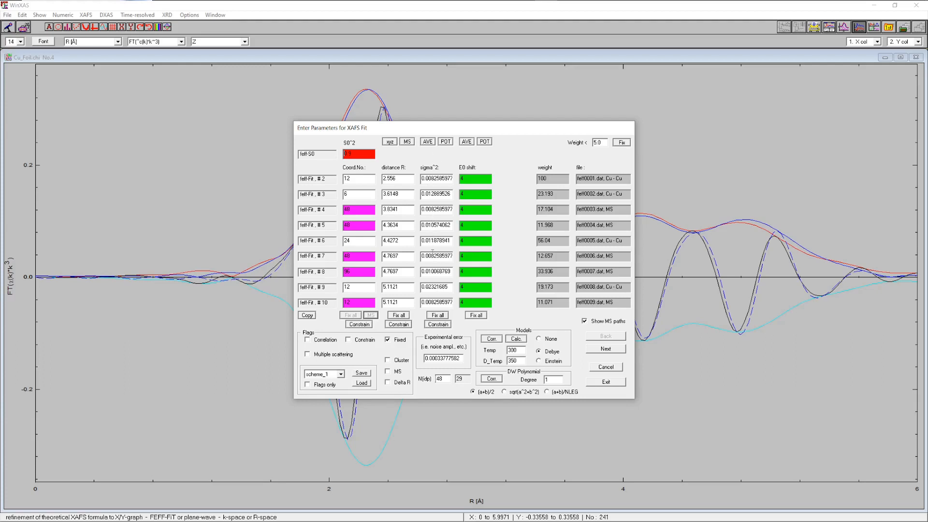
pyautogui.click(428, 142)
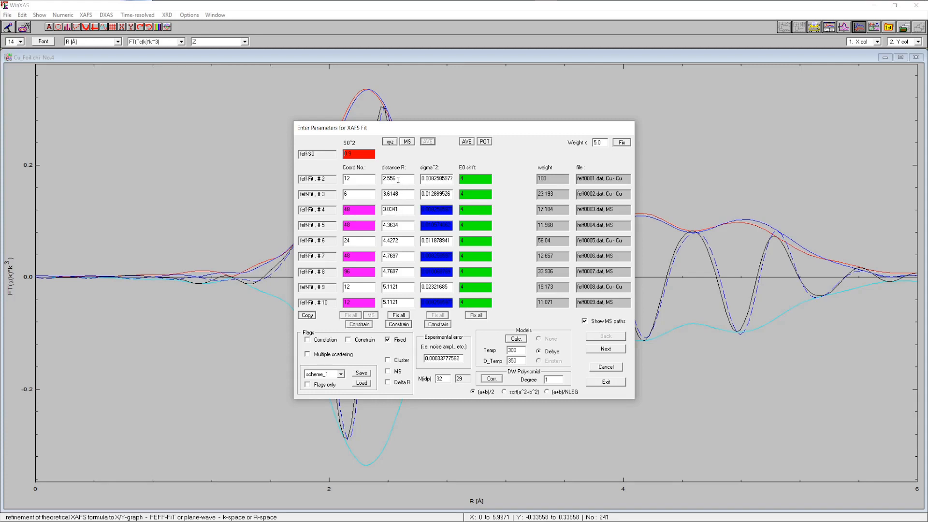
# Toggle Delta R on and off, leaving it enabled for the path distances
pyautogui.click(401, 384)
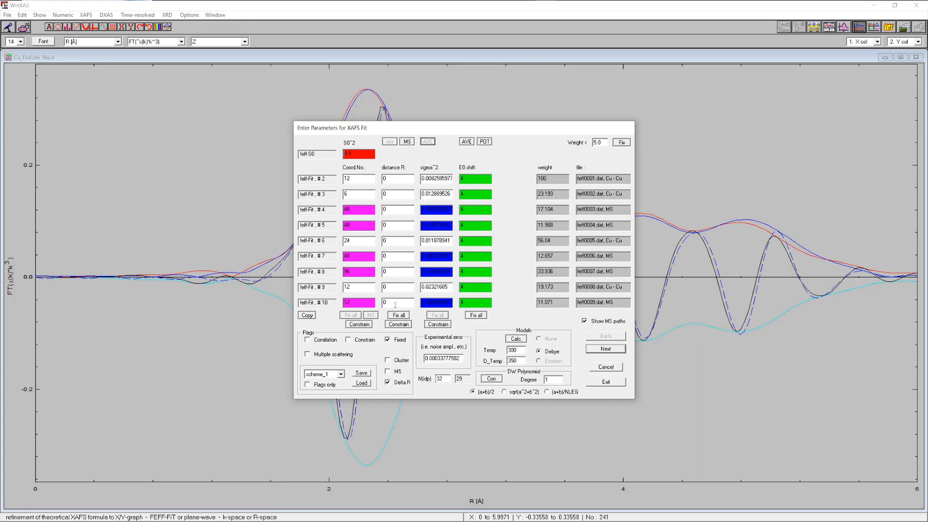
pyautogui.click(398, 383)
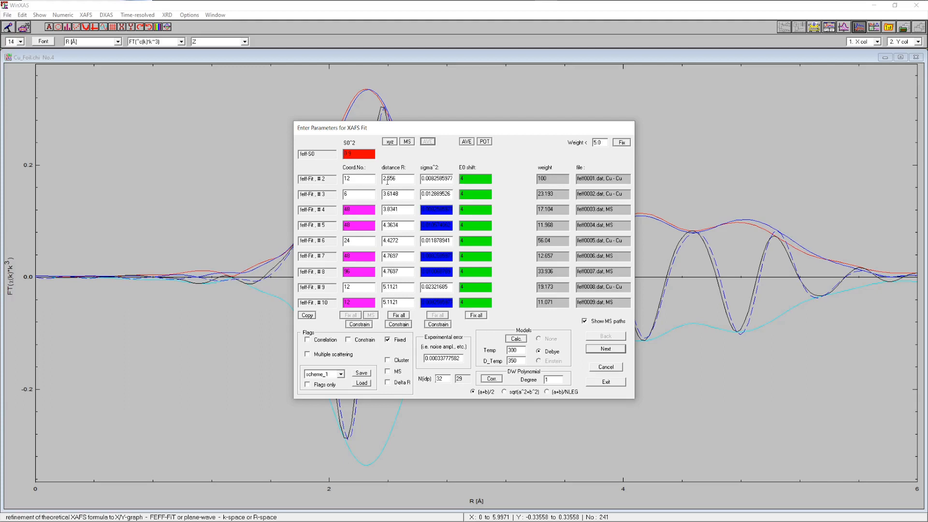
pyautogui.click(397, 383)
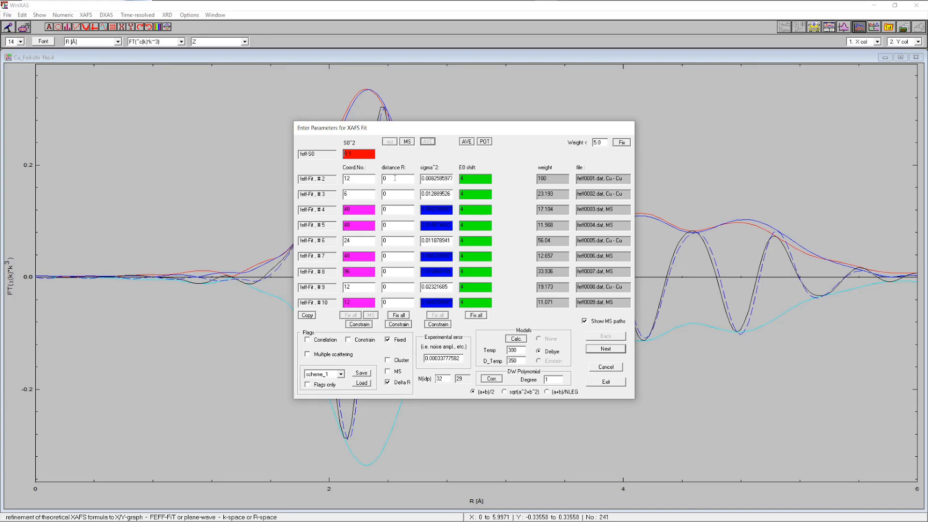
# Correlate the distances of all other FEFF paths, including the MS paths, with the feff0001 distance using a factor of 1
pyautogui.click(396, 179)
pyautogui.click(322, 342)
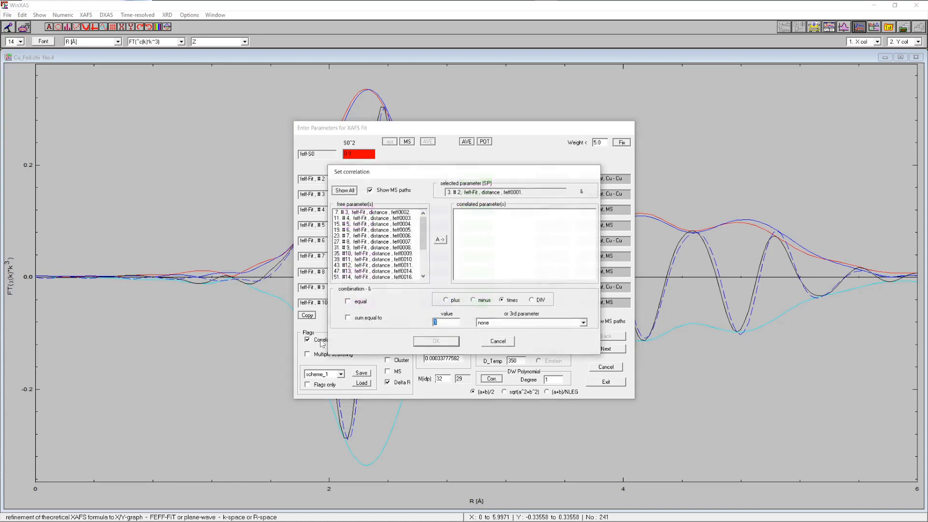
pyautogui.moveTo(393, 219); pyautogui.dragTo(387, 315)
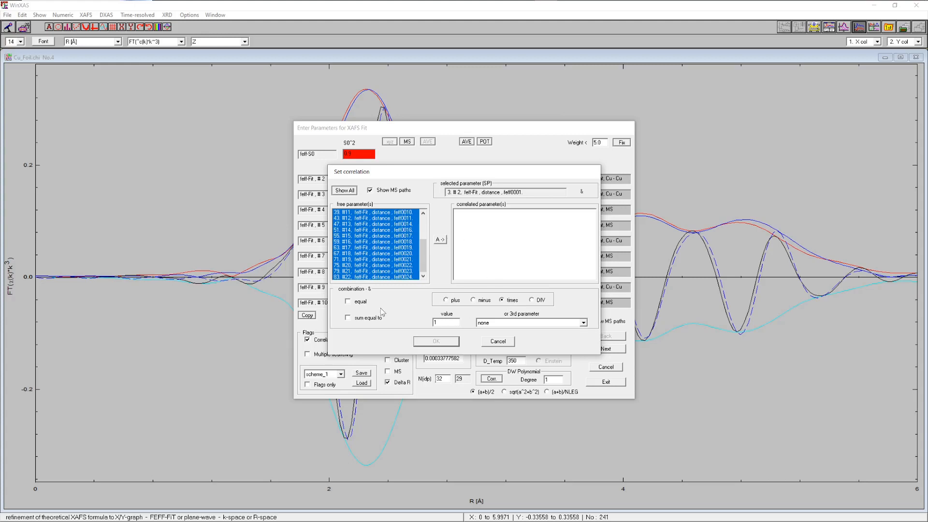
pyautogui.click(440, 240)
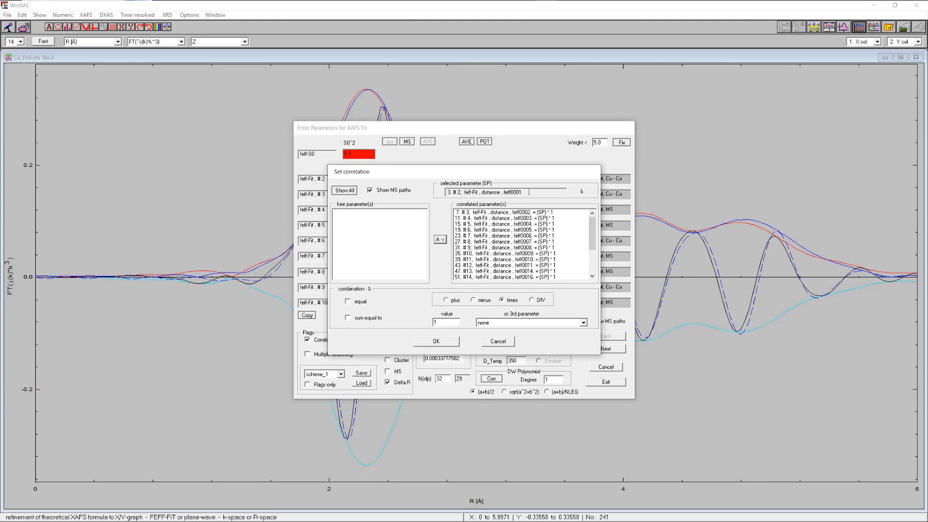
pyautogui.click(440, 343)
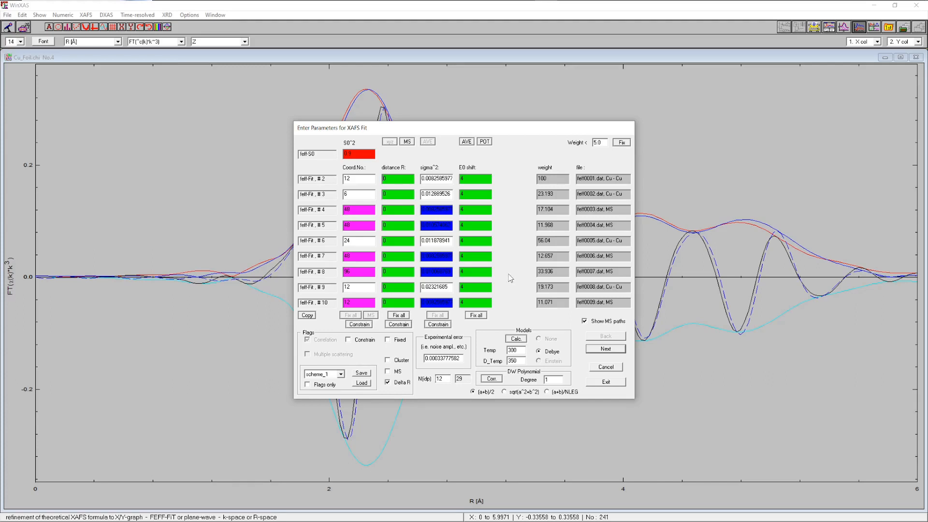
# Run the R-space refinement, accept the fit, and calculate its confidence limits and automated F tests
pyautogui.click(610, 382)
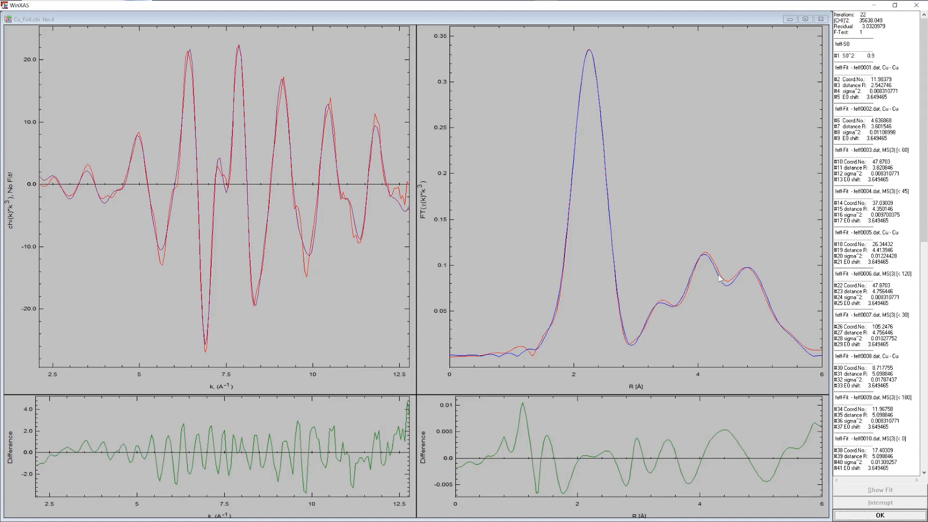
pyautogui.click(879, 515)
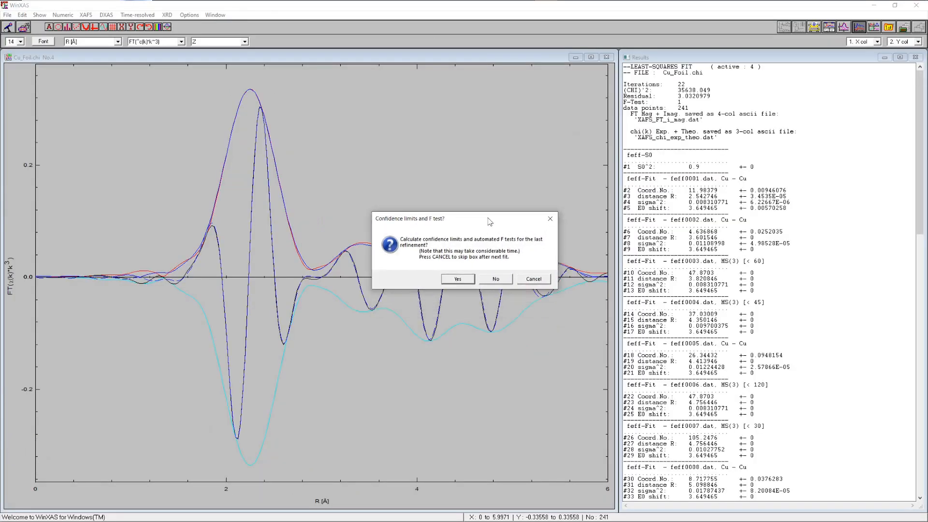
pyautogui.moveTo(490, 221); pyautogui.dragTo(485, 100)
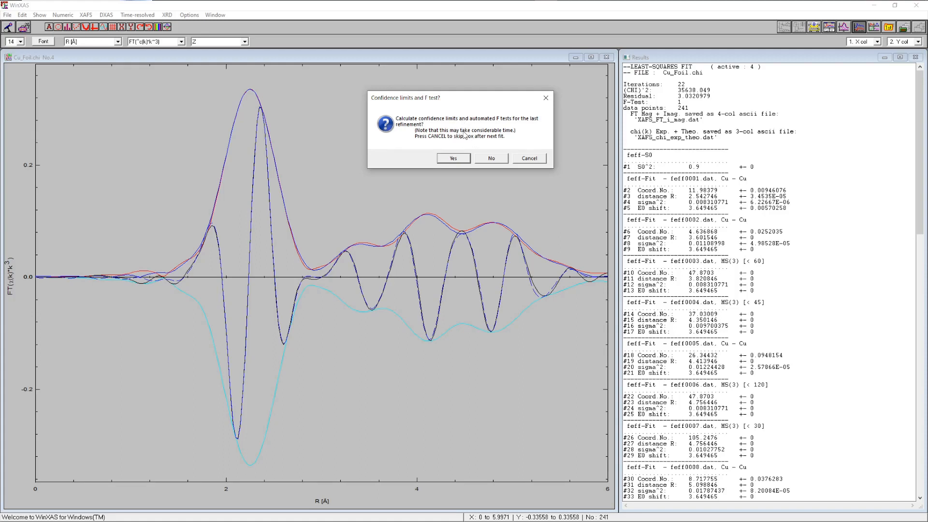
pyautogui.click(454, 160)
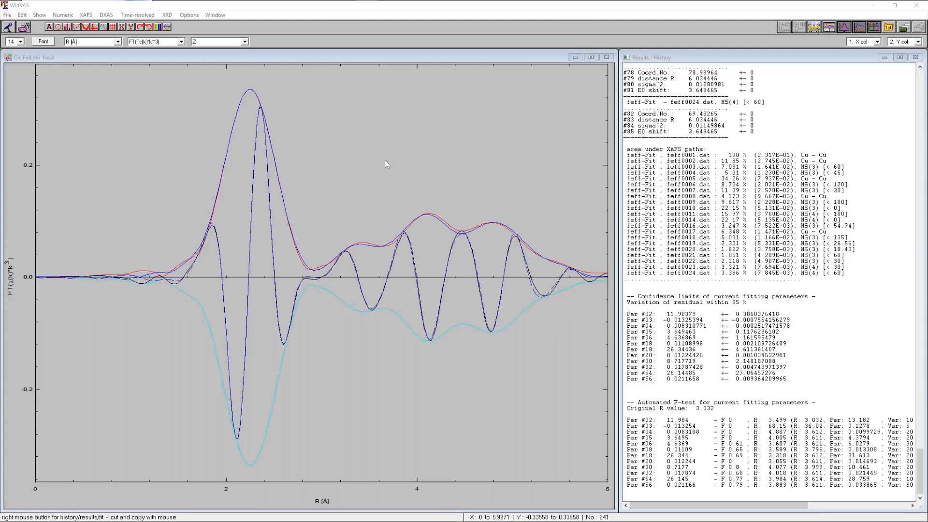
# Start another R-space EXAFS refinement of the Cu foil data, using the current phases, amplitudes and parameters
pyautogui.click(85, 15)
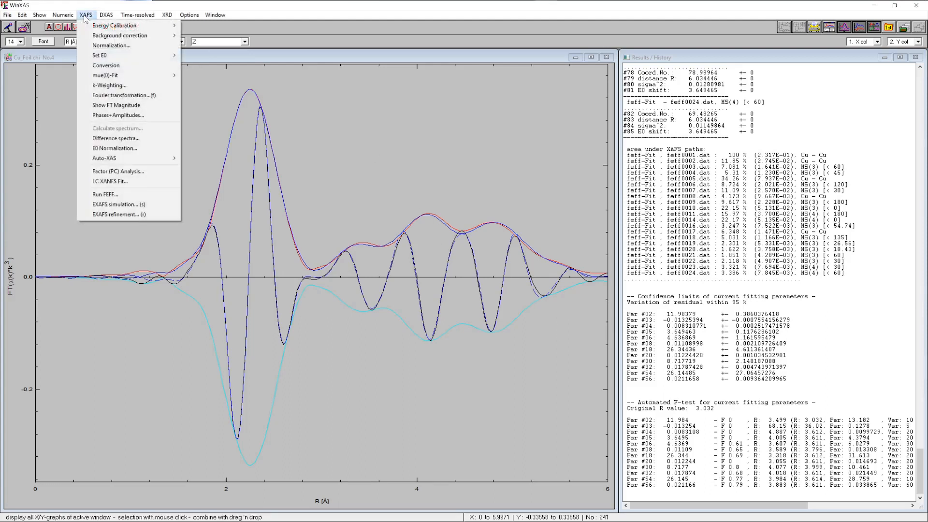
pyautogui.click(125, 215)
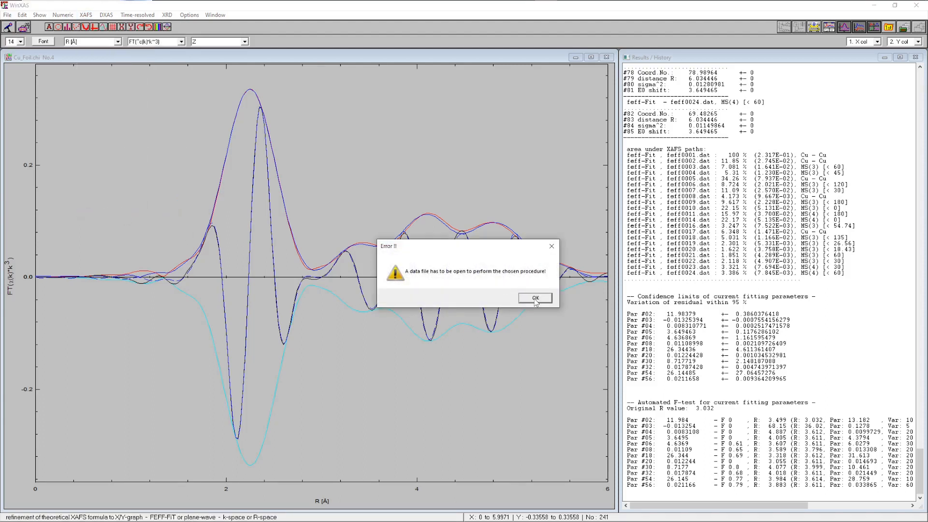
pyautogui.click(529, 297)
pyautogui.click(85, 15)
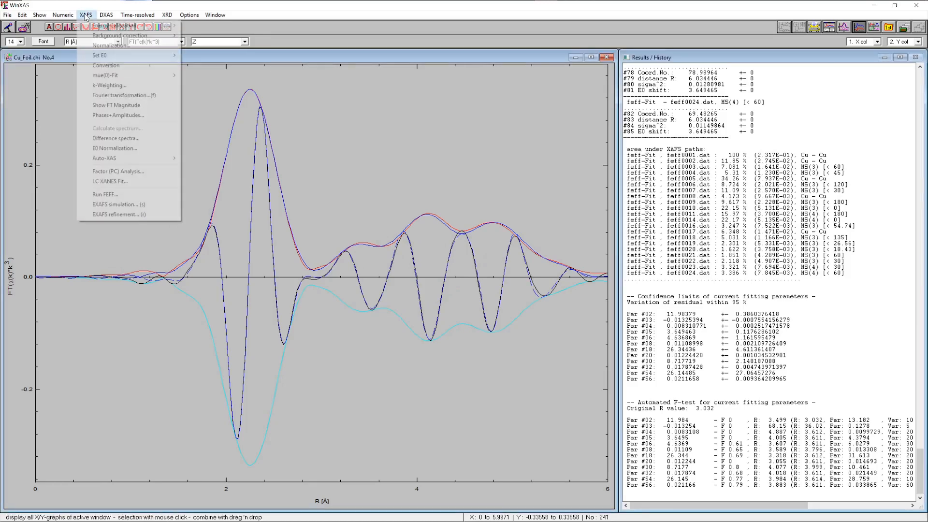
pyautogui.click(106, 214)
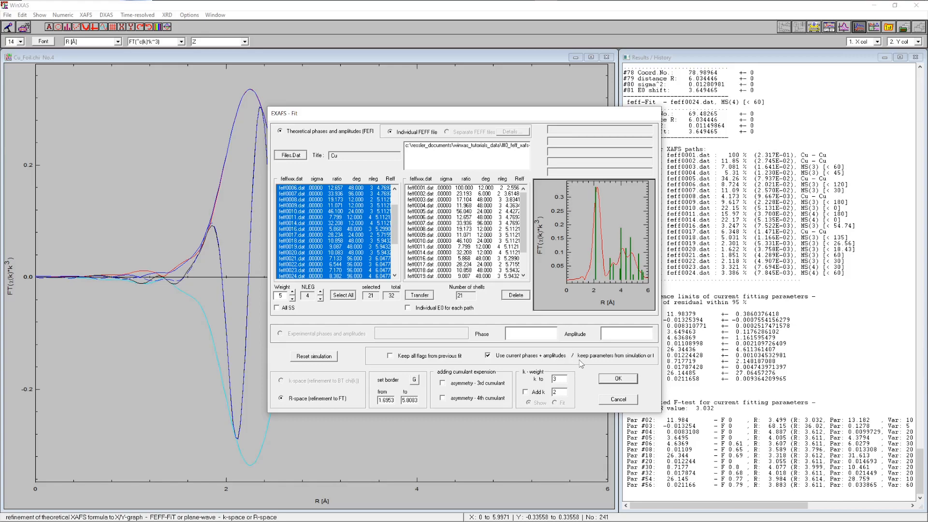
pyautogui.click(615, 382)
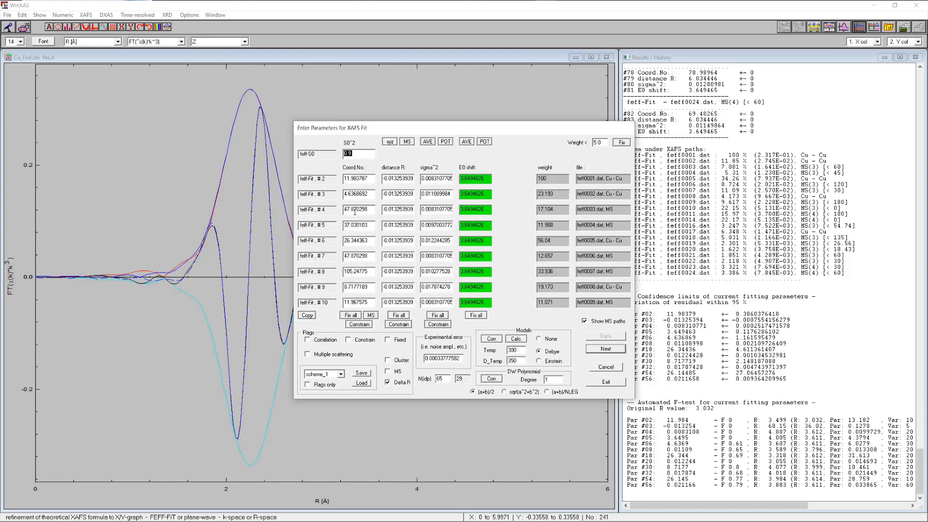
# Fix S0^2 and correlate the distances of all other paths with the feff0001 distance using a factor of 1
pyautogui.click(360, 152)
pyautogui.click(397, 340)
pyautogui.click(362, 155)
pyautogui.click(397, 177)
pyautogui.click(325, 342)
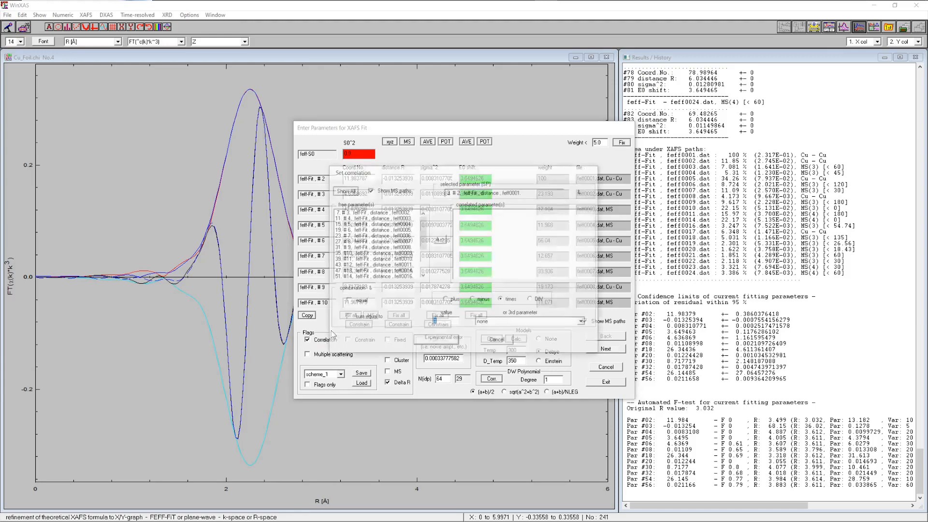
pyautogui.moveTo(392, 215); pyautogui.dragTo(394, 315)
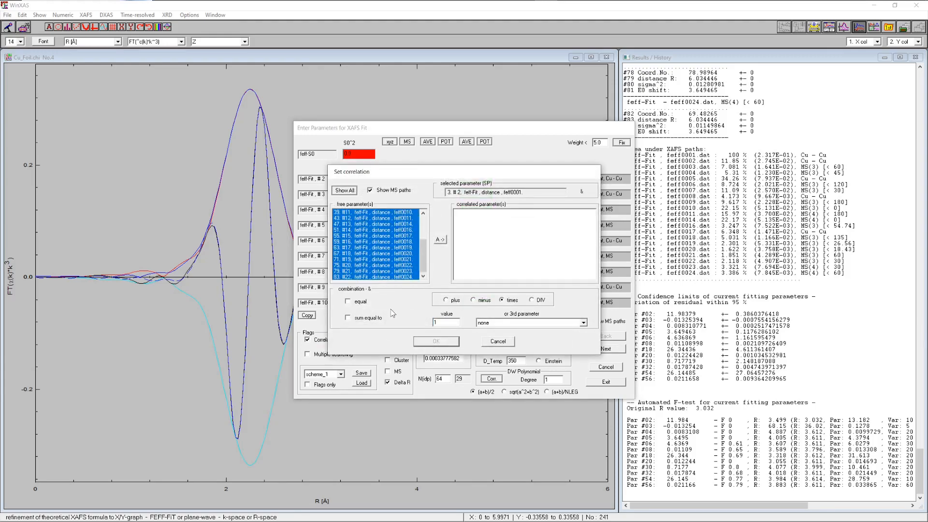
pyautogui.click(438, 241)
pyautogui.click(415, 341)
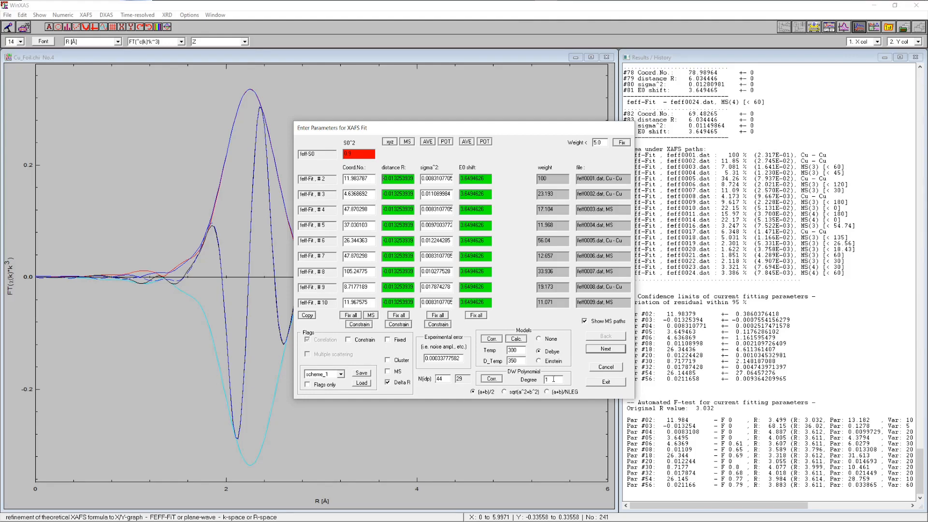
# Correlate the sigma^2 values through a DW polynomial of degree 1 and apply the MS option to the coordination numbers
pyautogui.moveTo(553, 380); pyautogui.dragTo(545, 382)
pyautogui.click(491, 379)
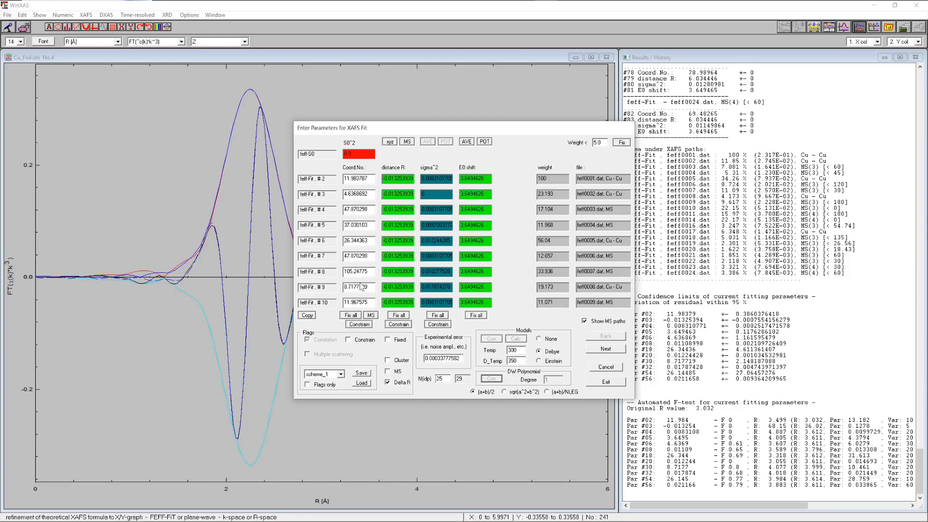
pyautogui.click(371, 315)
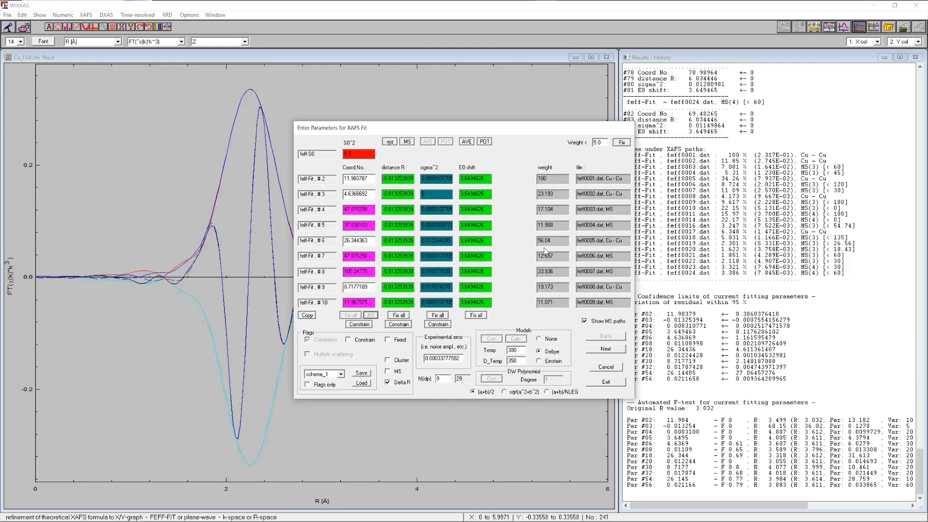
# Run the refinement with the polynomial sigma^2 correlation, accept the fit, and calculate confidence limits and F tests
pyautogui.click(605, 382)
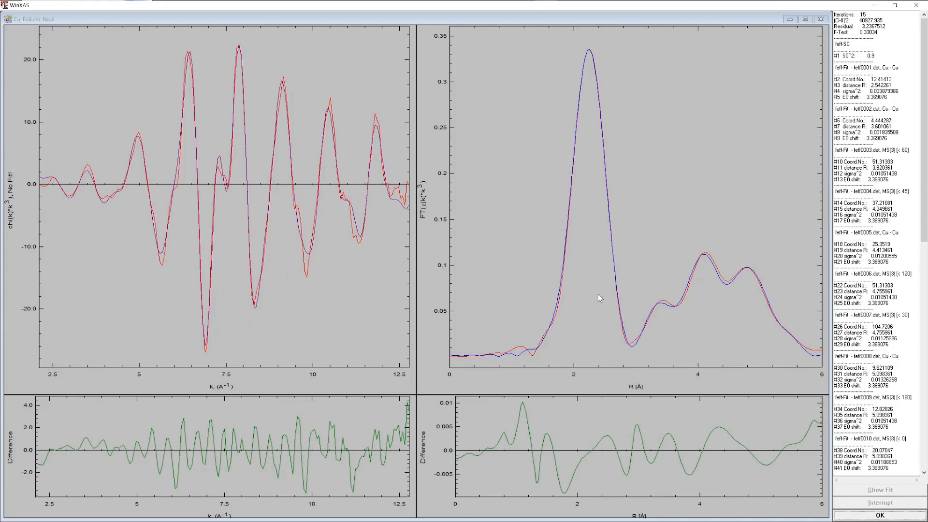
pyautogui.click(857, 517)
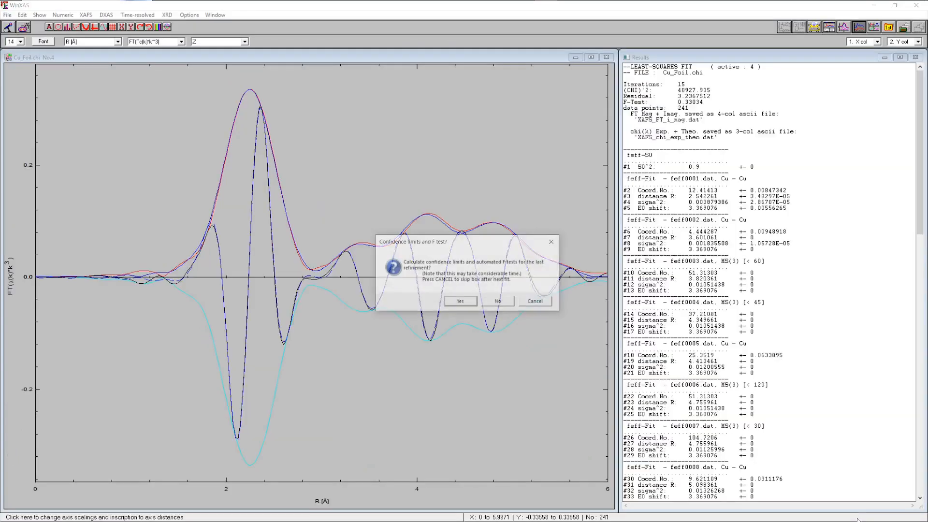
pyautogui.moveTo(485, 154); pyautogui.dragTo(502, 97)
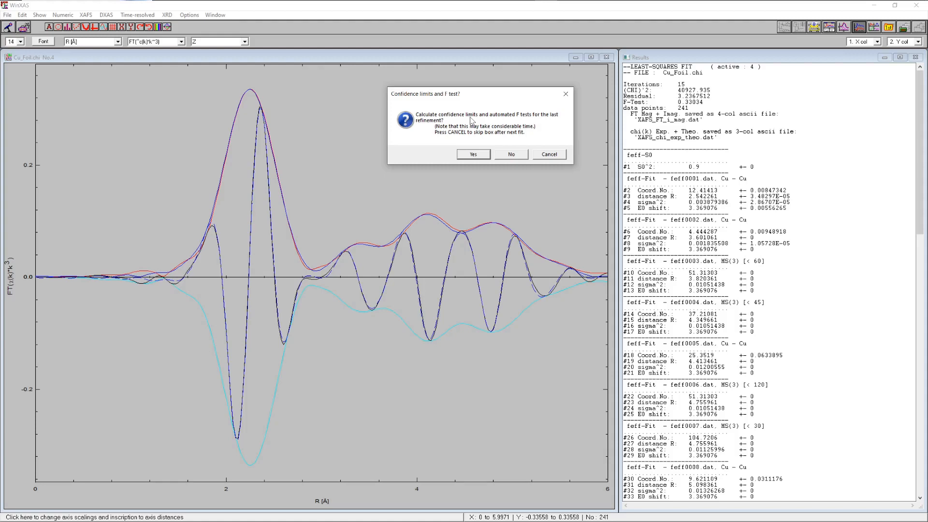
pyautogui.click(474, 155)
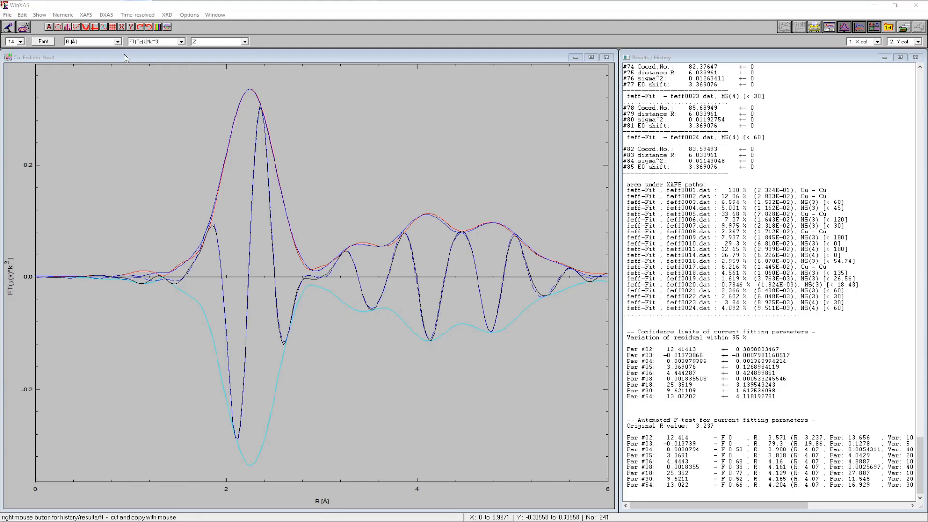
# Open the function parameters of the fit and set the coordination number of the feff0001.dat path to 12
pyautogui.click(40, 15)
pyautogui.click(194, 58)
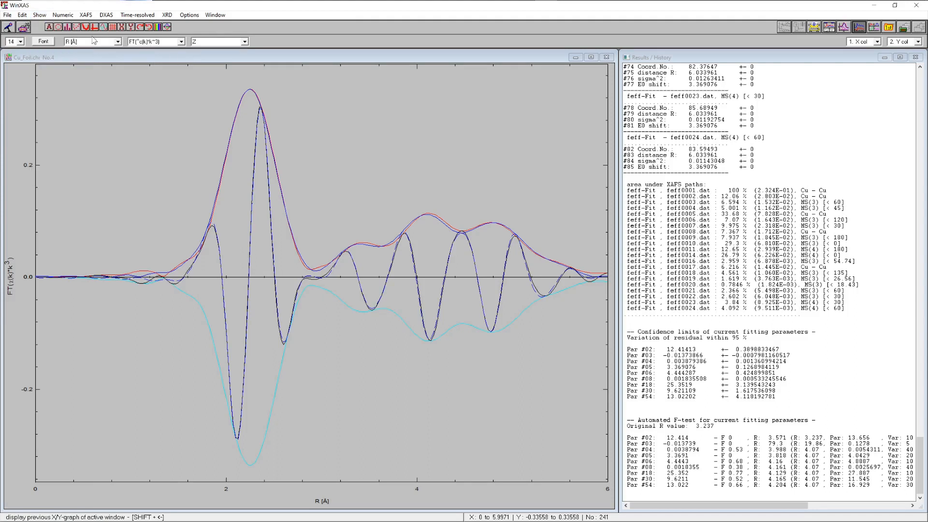
pyautogui.click(40, 16)
pyautogui.click(71, 68)
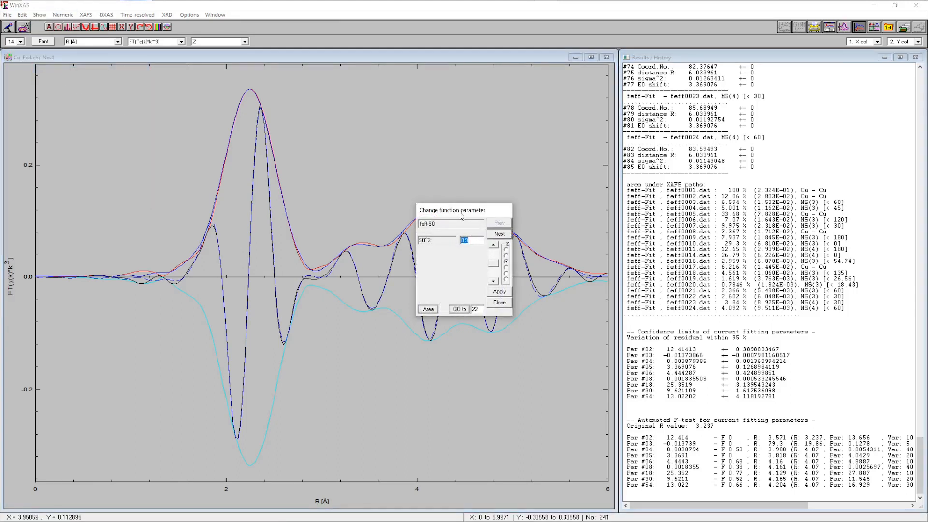
pyautogui.moveTo(463, 215); pyautogui.dragTo(443, 105)
pyautogui.click(480, 124)
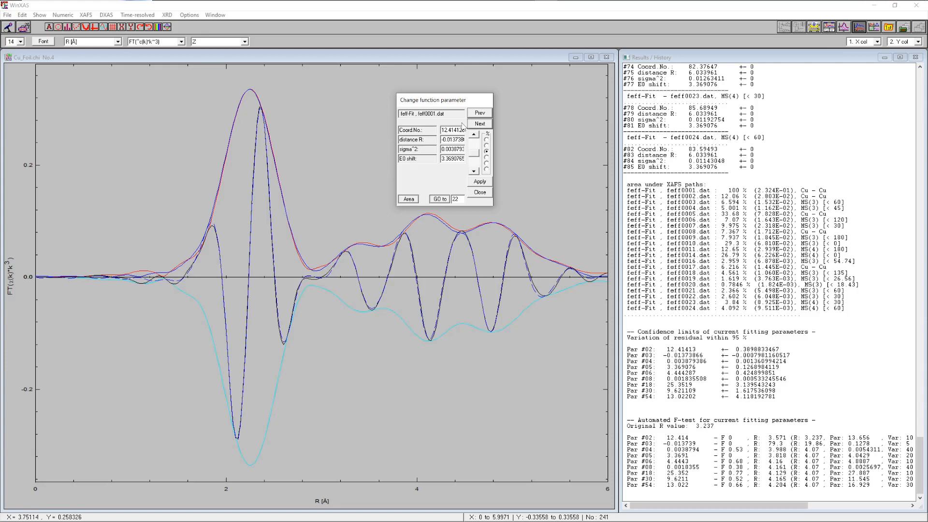
pyautogui.hotkey('shift', 'End')
pyautogui.press('Delete')
pyautogui.click(481, 182)
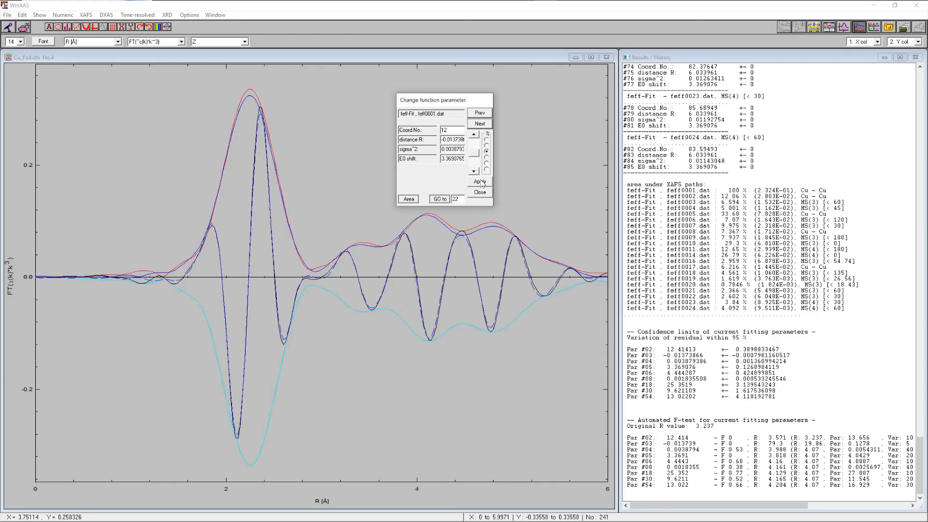
# Adjust S0^2 stepwise to about 0.9366 to match the main FT peak, and finish the parameter adjustment
pyautogui.click(480, 113)
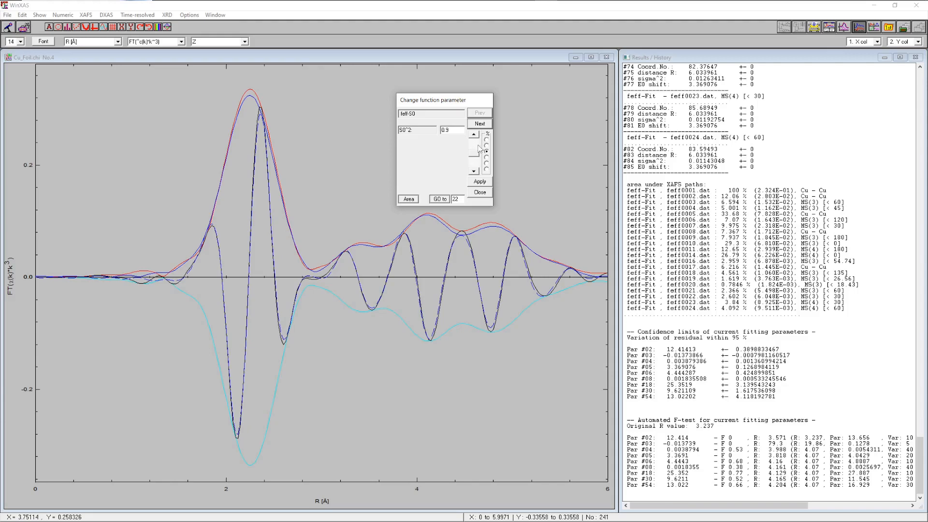
pyautogui.click(474, 136)
pyautogui.click(474, 136)
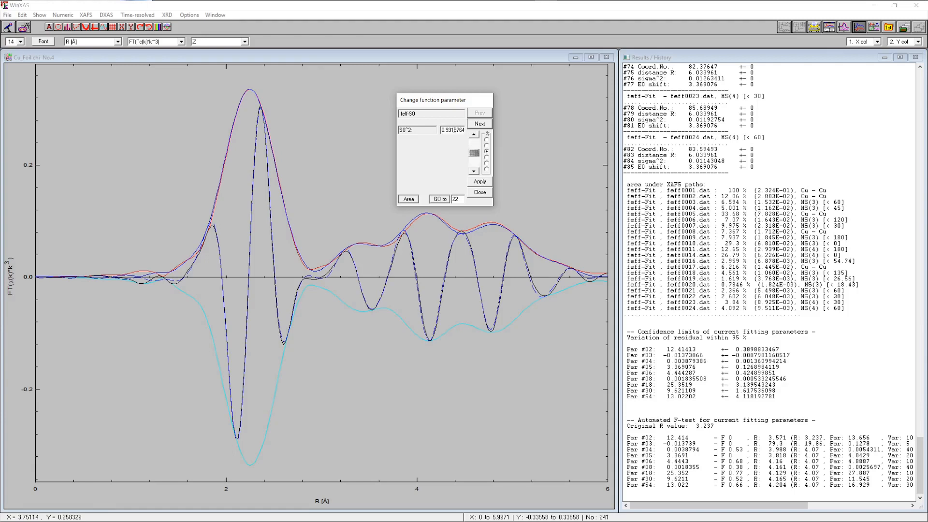
pyautogui.click(474, 172)
pyautogui.click(474, 173)
pyautogui.click(474, 135)
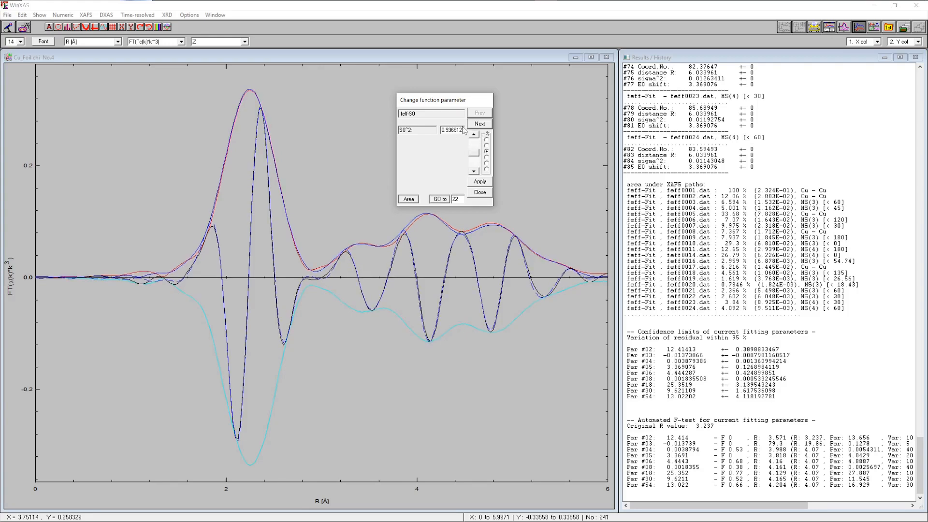
pyautogui.click(480, 193)
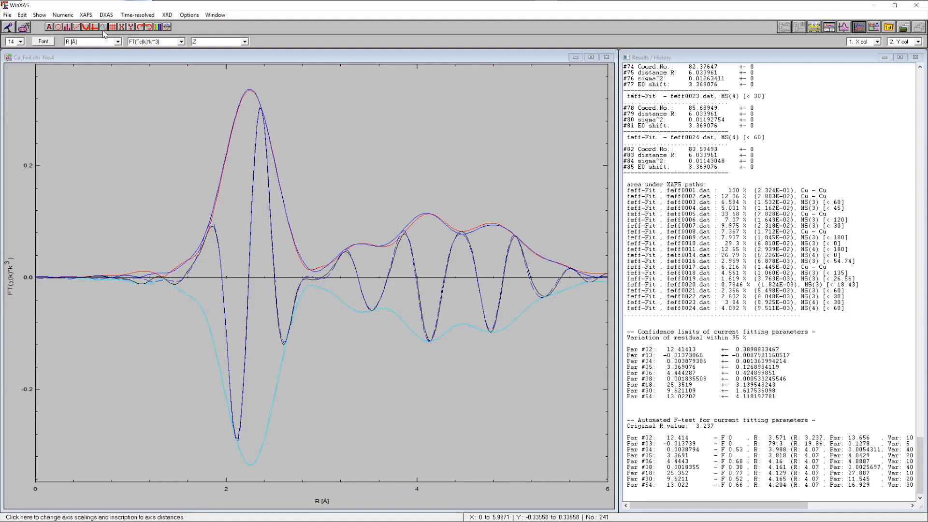
# Start a new R-space EXAFS refinement that keeps all flags from the previous fit
pyautogui.click(86, 16)
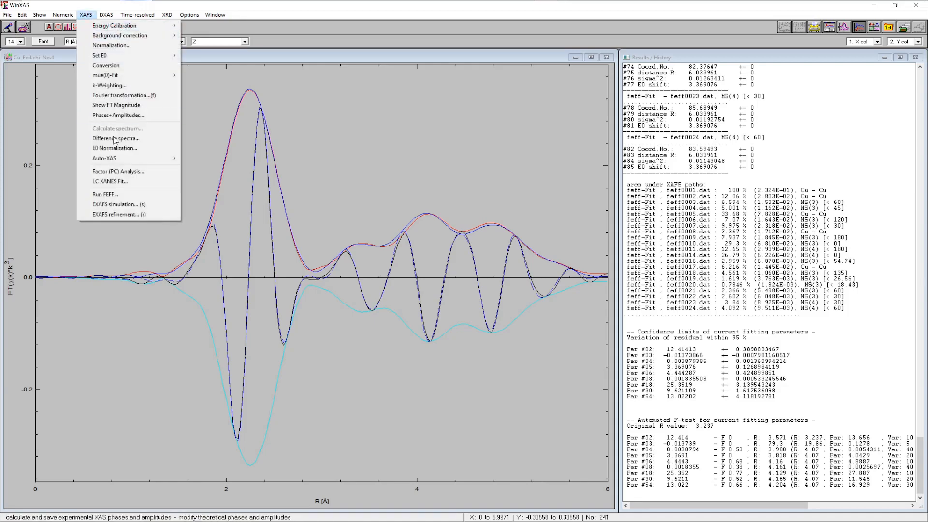
pyautogui.click(125, 217)
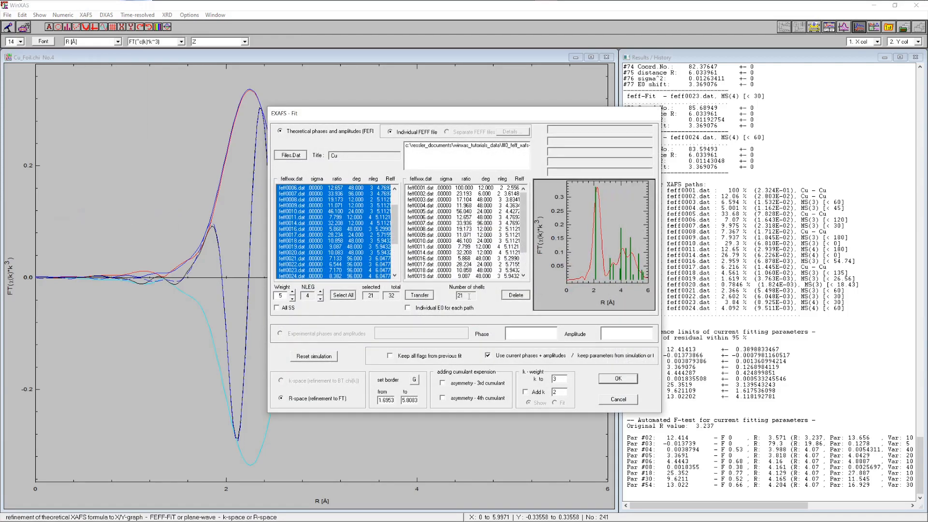
pyautogui.click(417, 357)
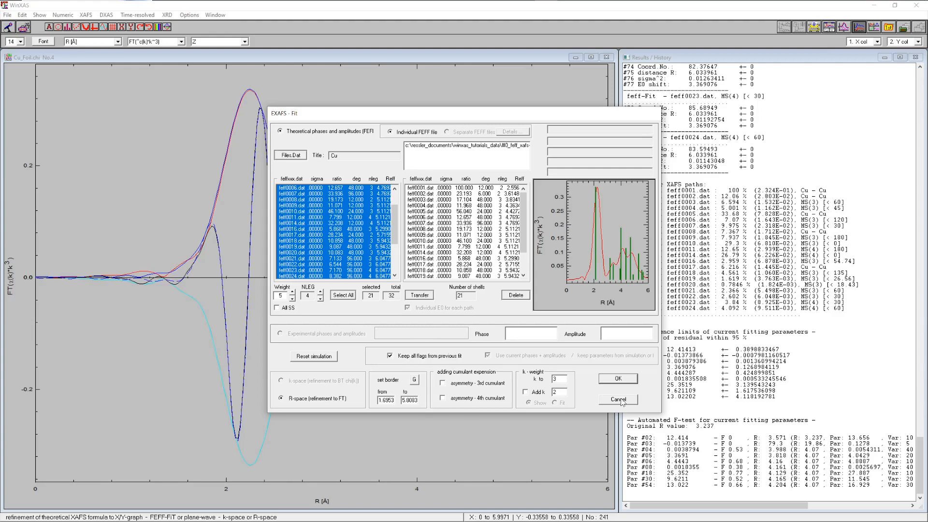
pyautogui.click(619, 380)
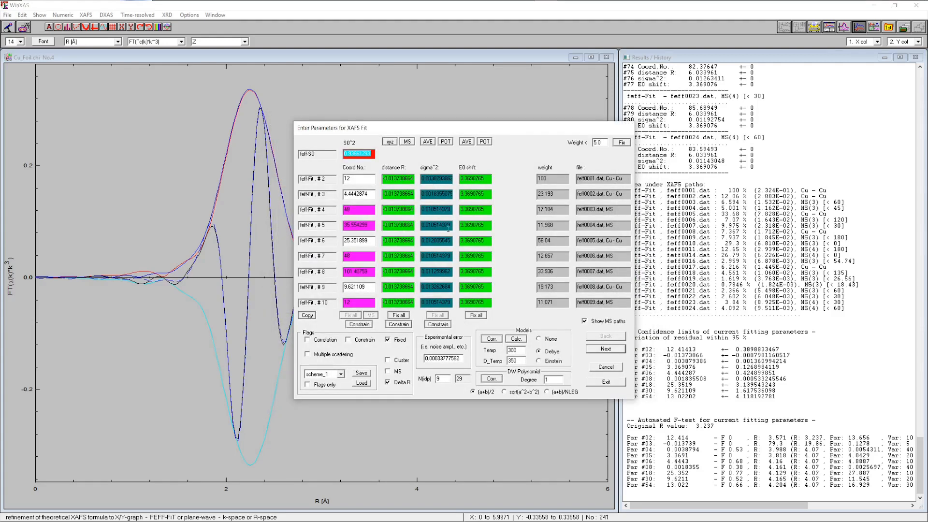
# Set the fixed S0^2 to 0.94 and run the refinement
pyautogui.click(374, 154)
pyautogui.press('BackSpace')
pyautogui.press('BackSpace')
pyautogui.press('BackSpace')
pyautogui.press('BackSpace')
pyautogui.press('BackSpace')
pyautogui.press('BackSpace')
pyautogui.press('BackSpace')
pyautogui.press('BackSpace')
pyautogui.write('4')
pyautogui.click(607, 383)
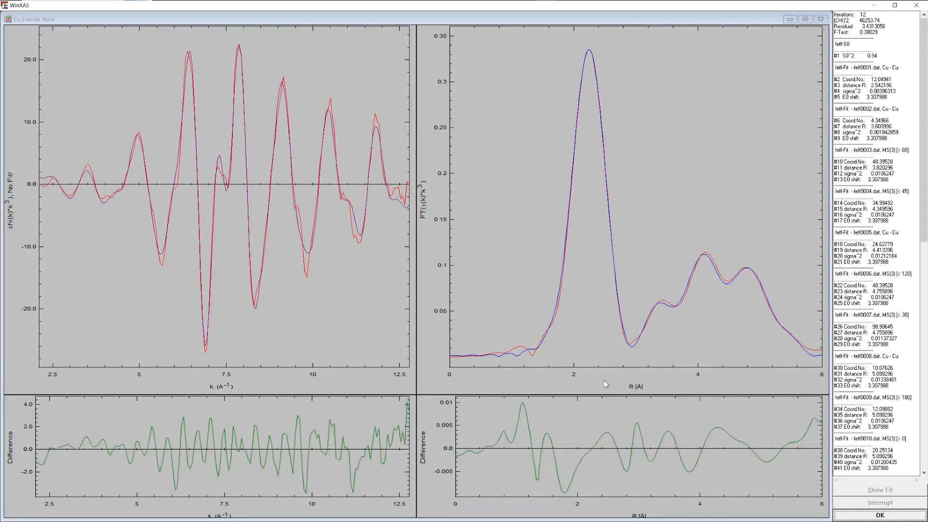
# Close the finished Cu foil refinement and load the Cu_cluster_2.chi data file
pyautogui.click(860, 515)
pyautogui.click(499, 302)
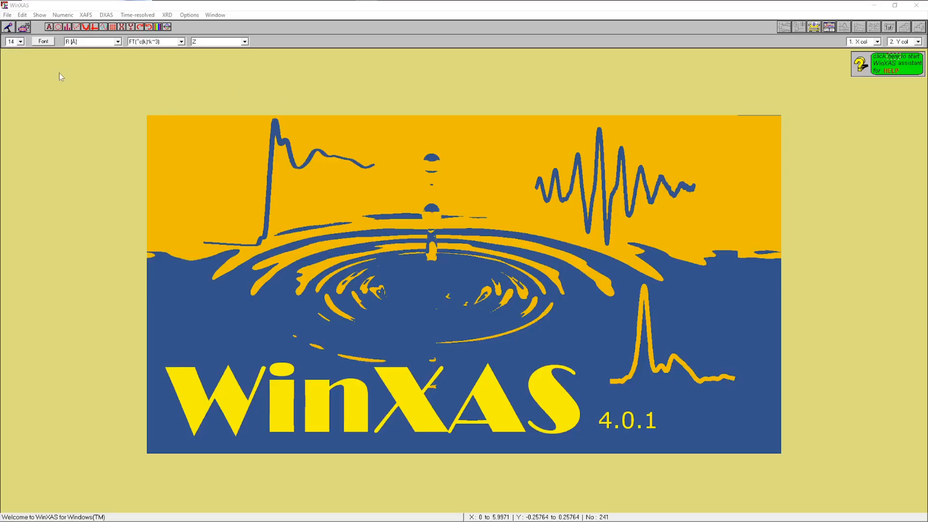
pyautogui.click(7, 15)
pyautogui.click(30, 30)
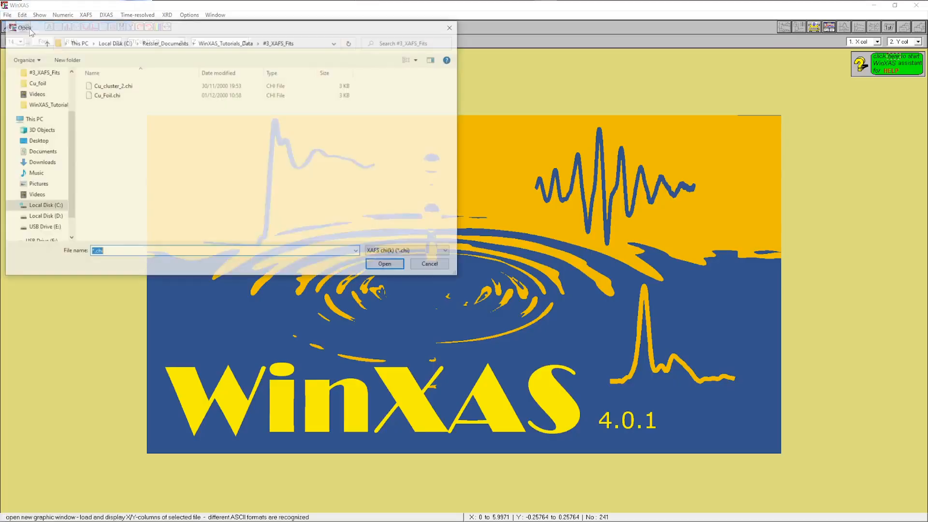
pyautogui.doubleClick(114, 86)
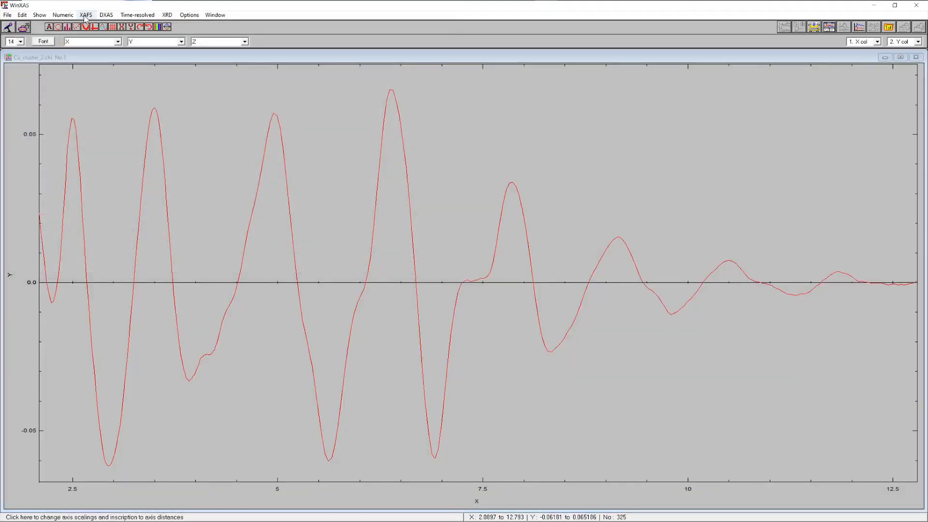
# Weight the Cu cluster chi(k) by k^3 and Fourier transform it with a Bessel window, parameter 4, from 2.0896544 to 12.79323
pyautogui.click(85, 15)
pyautogui.click(121, 85)
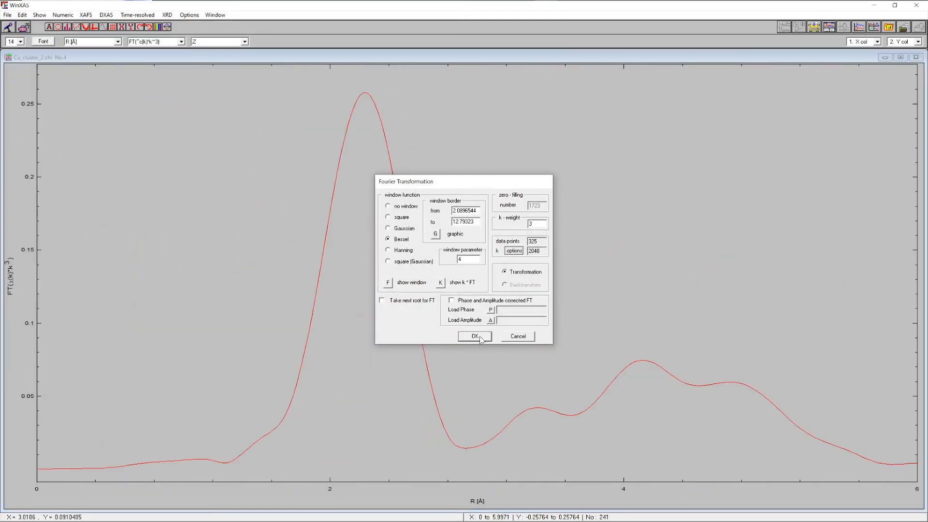
pyautogui.click(479, 336)
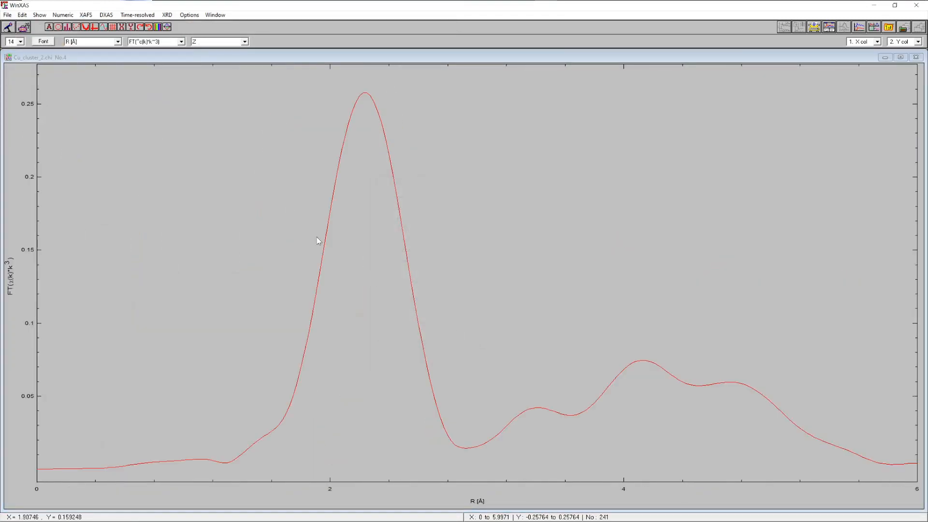
# Start an EXAFS refinement using the Cu_foil files.dat and add the FEFF paths feff0001.dat through feff0024.dat to the fit
pyautogui.click(86, 16)
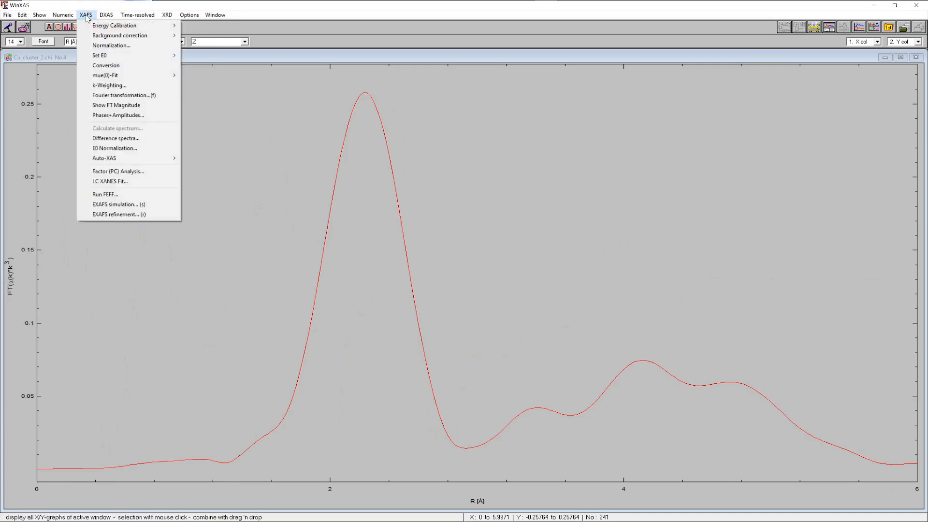
pyautogui.click(132, 214)
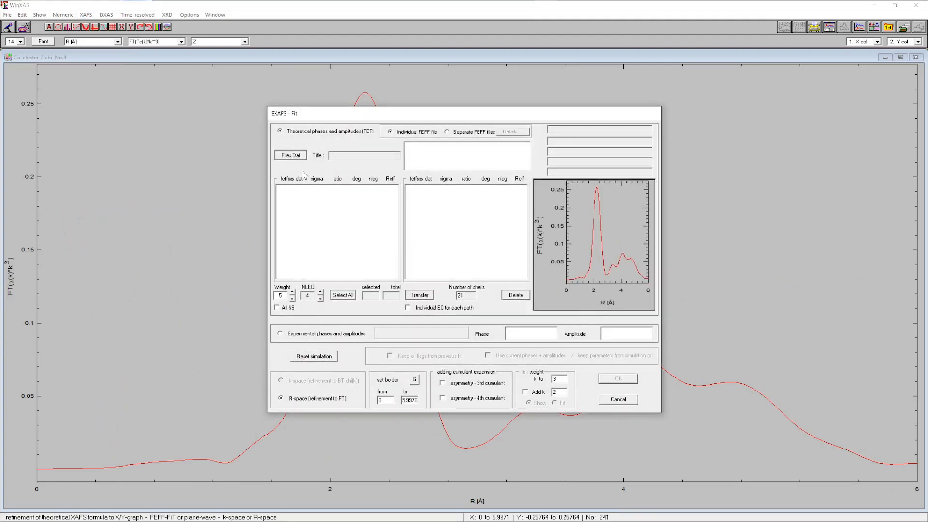
pyautogui.click(293, 156)
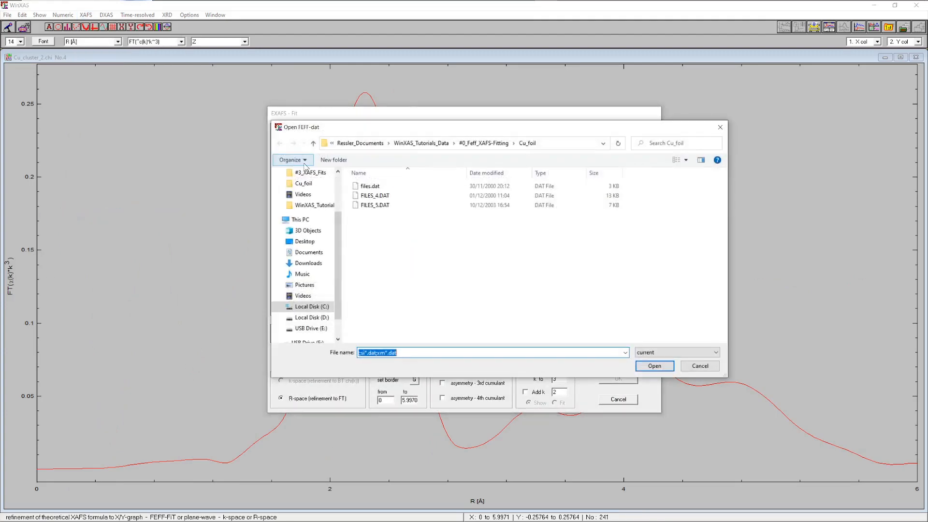
pyautogui.doubleClick(372, 188)
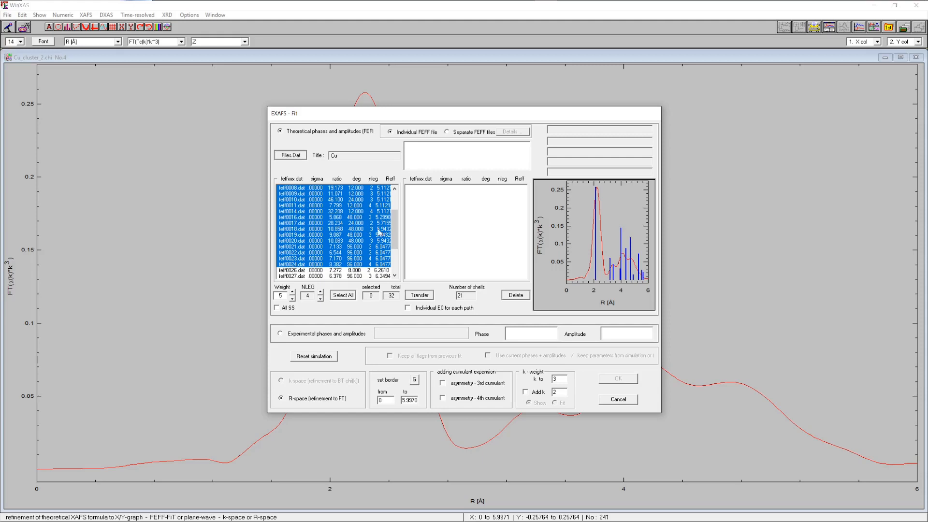
pyautogui.click(420, 296)
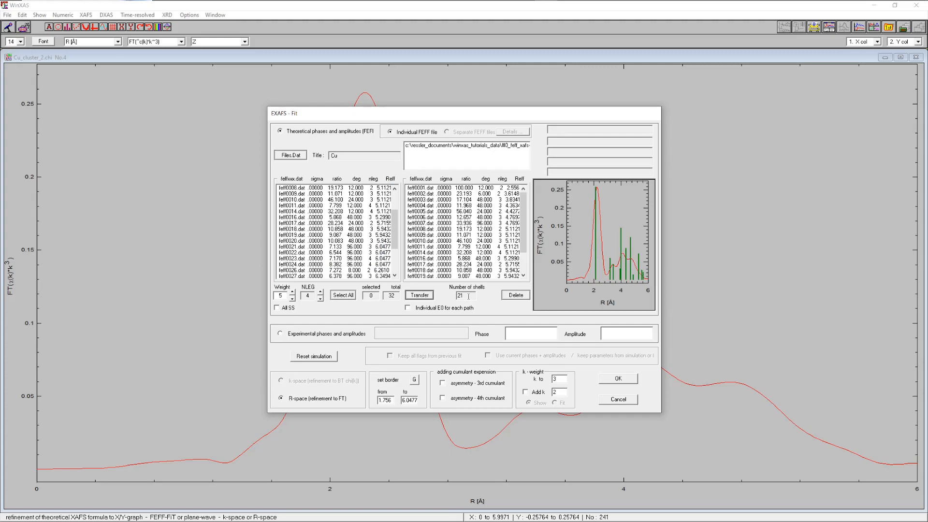
# Restrict the R-space refinement range to about 1.65 to 5.81 Å and proceed to the fit parameters
pyautogui.click(414, 380)
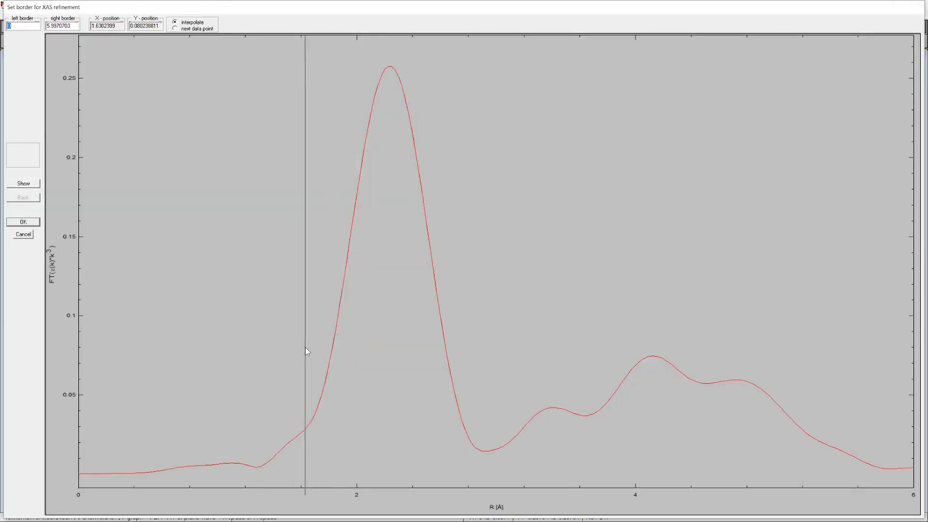
pyautogui.click(308, 347)
pyautogui.click(887, 327)
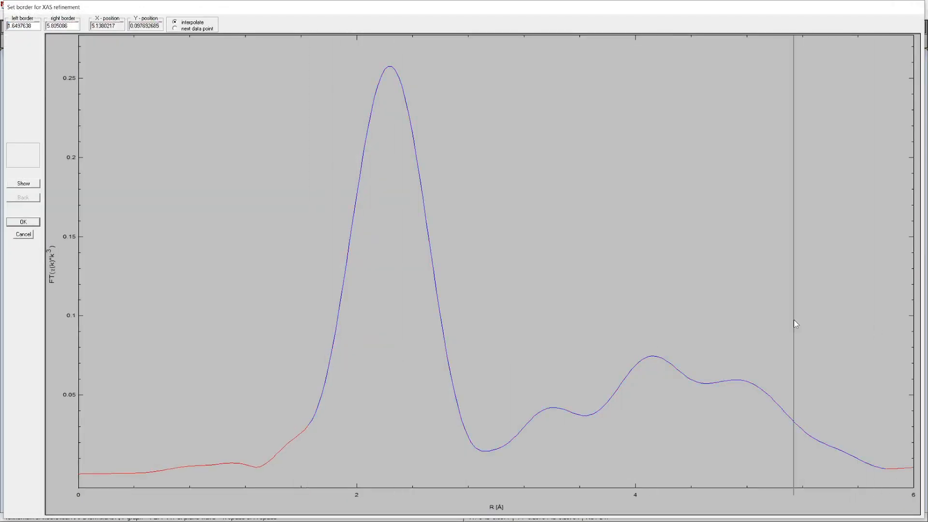
pyautogui.click(24, 221)
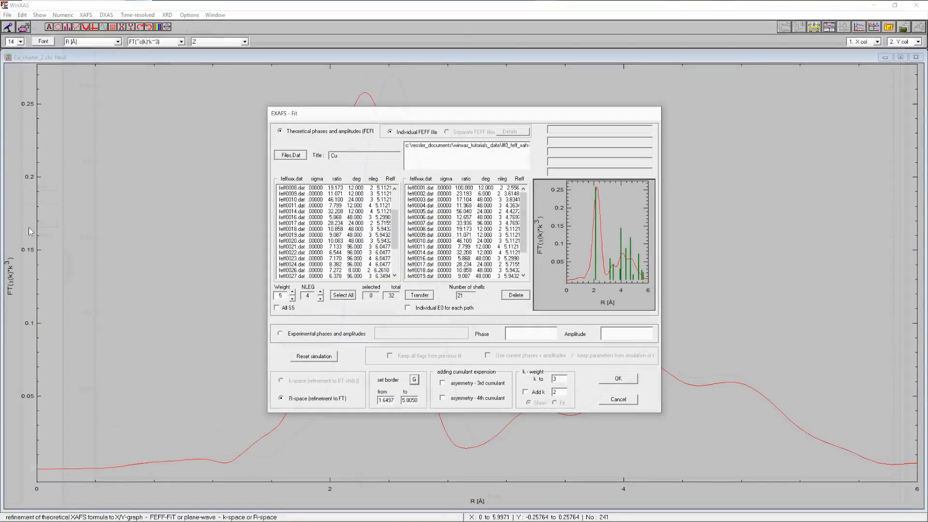
pyautogui.click(618, 379)
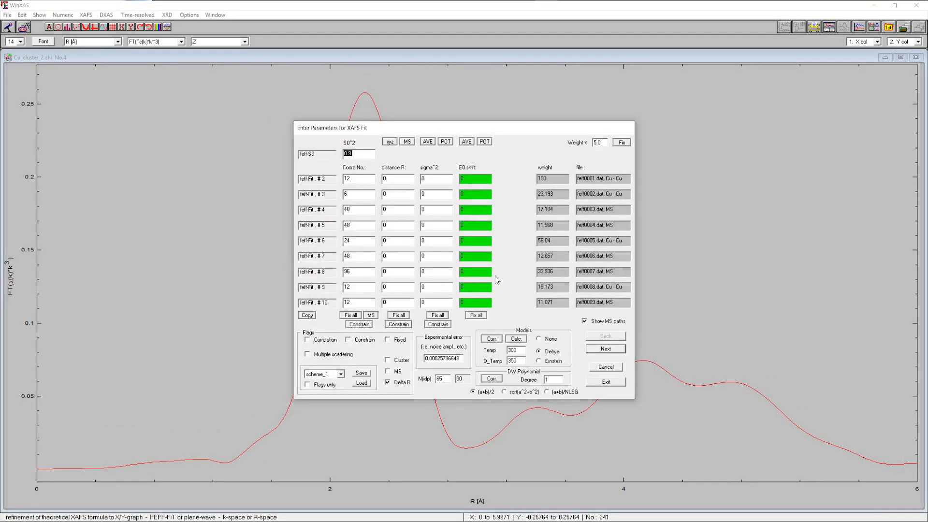
# Set the E0 shift of all paths to 4 and fix S0^2 at 0.94
pyautogui.moveTo(484, 182); pyautogui.dragTo(452, 184)
pyautogui.click(306, 315)
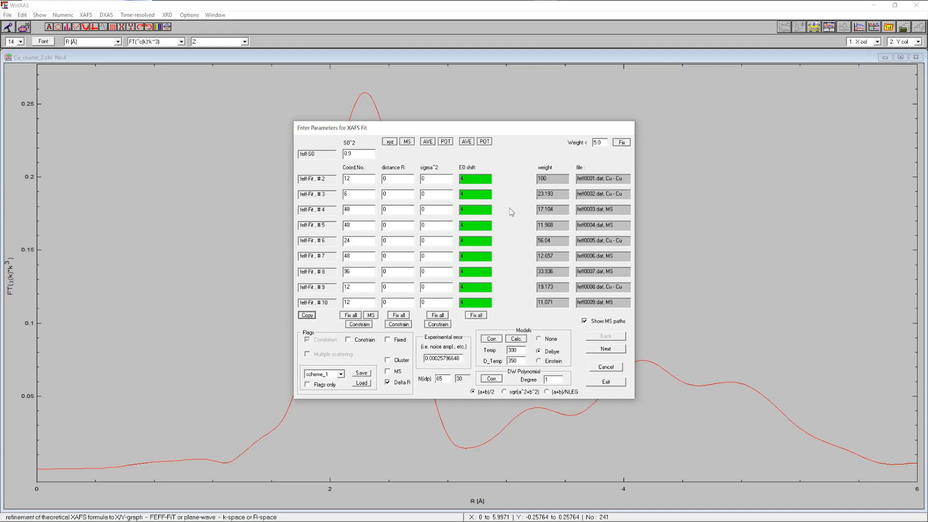
pyautogui.click(364, 153)
pyautogui.click(399, 340)
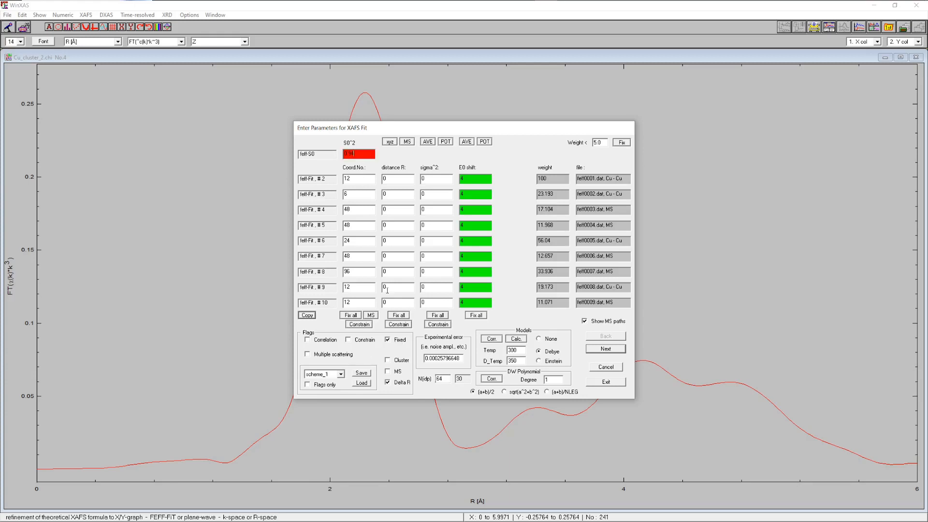
# Flag the multiple-scattering coordination numbers as MS and correlate all path distances to the feff0001 distance times 1
pyautogui.click(371, 315)
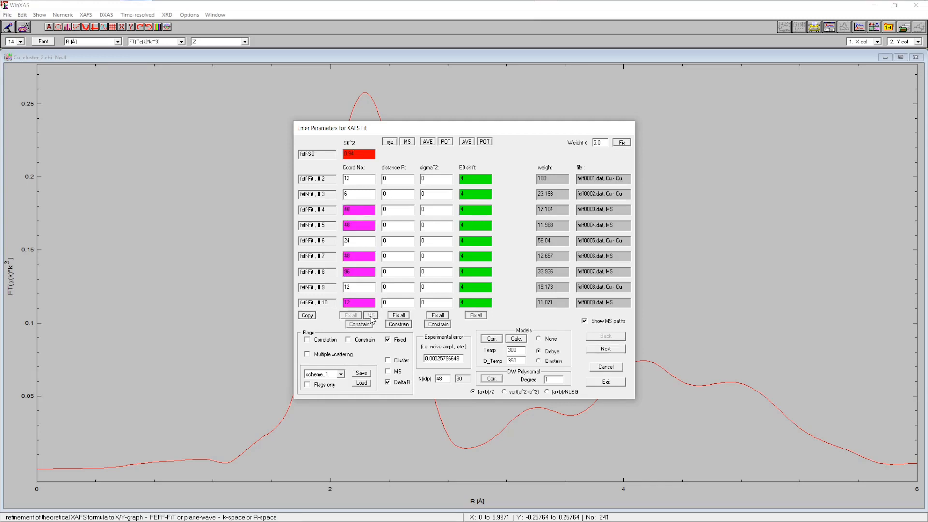
pyautogui.click(396, 179)
pyautogui.click(320, 344)
pyautogui.moveTo(400, 213); pyautogui.dragTo(404, 304)
pyautogui.click(441, 240)
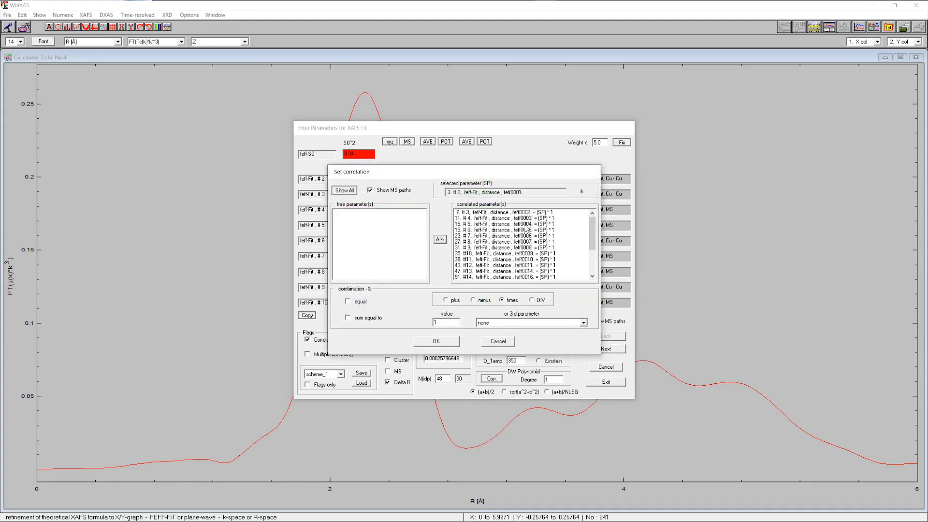
pyautogui.click(442, 343)
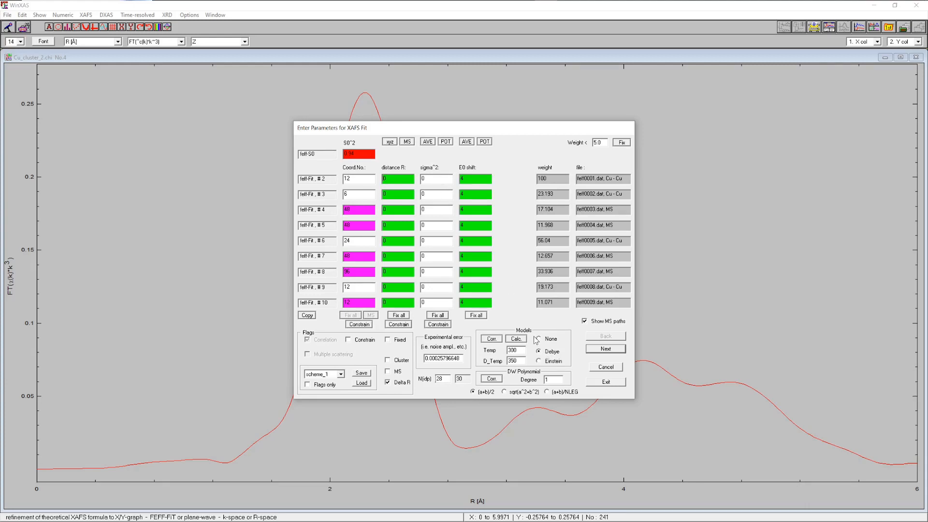
# Calculate Debye sigma^2 values for 300 K and Debye temperature 350, correlate them by a degree 1 DW polynomial, and run the refinement
pyautogui.click(519, 339)
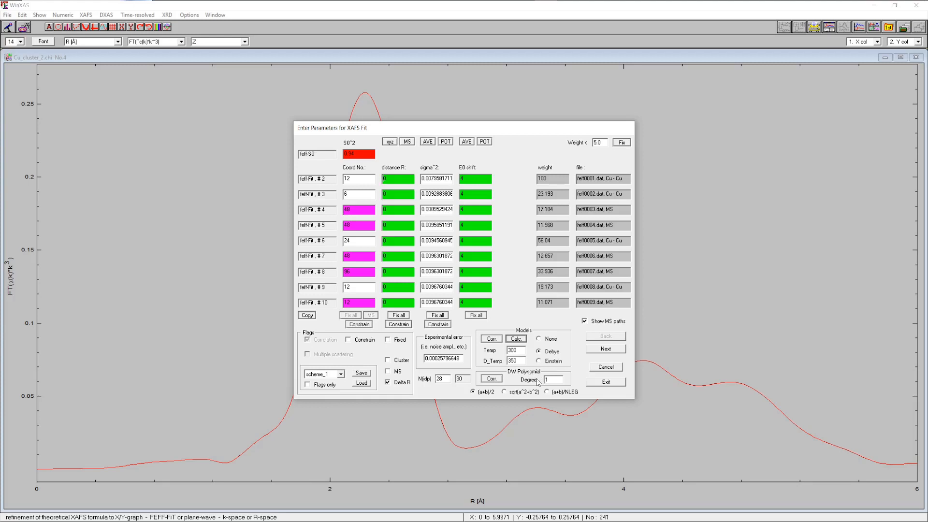
pyautogui.click(492, 379)
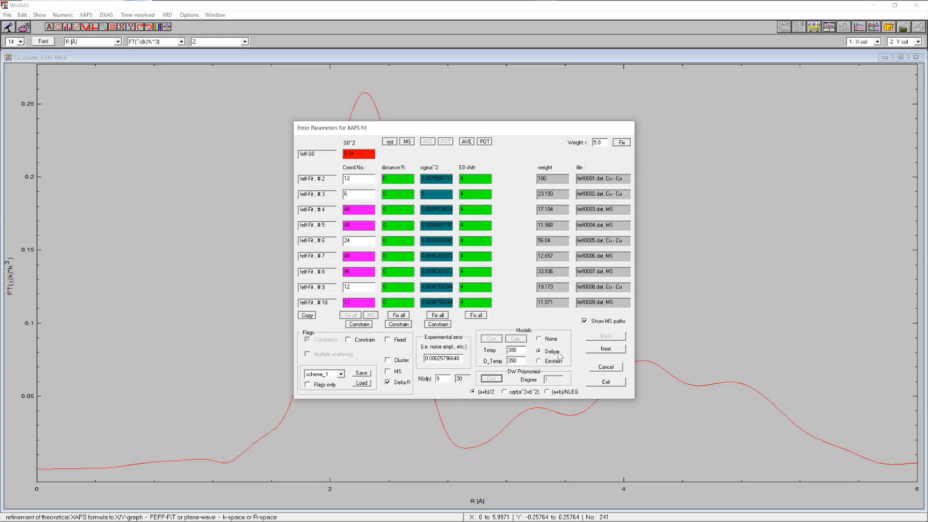
pyautogui.click(607, 382)
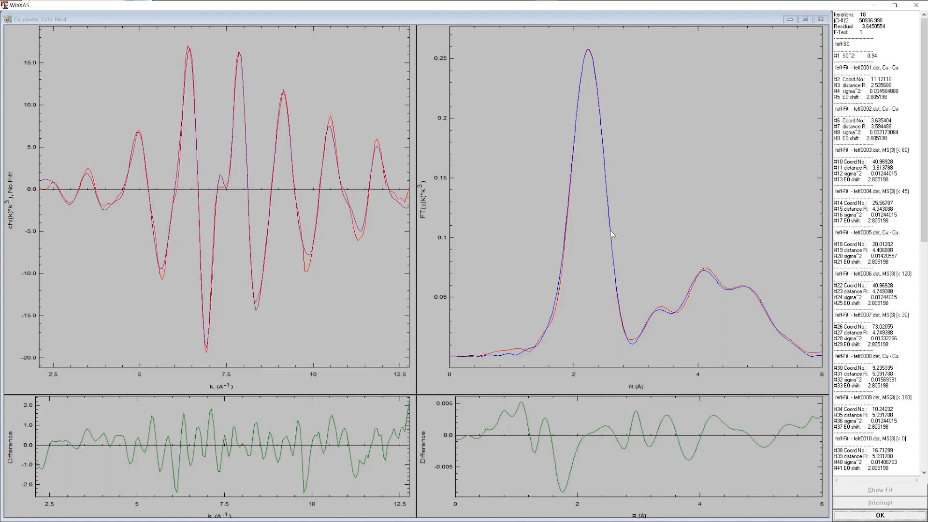
# Finish the Cu cluster refinement without confidence limits and F tests, and show the FEFF single-scattering path results in a widened results window
pyautogui.click(873, 516)
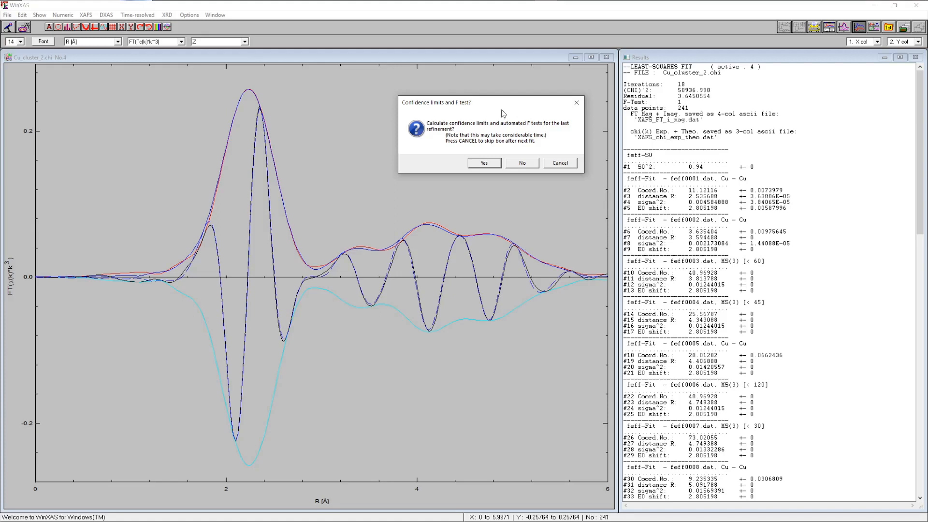
pyautogui.click(523, 163)
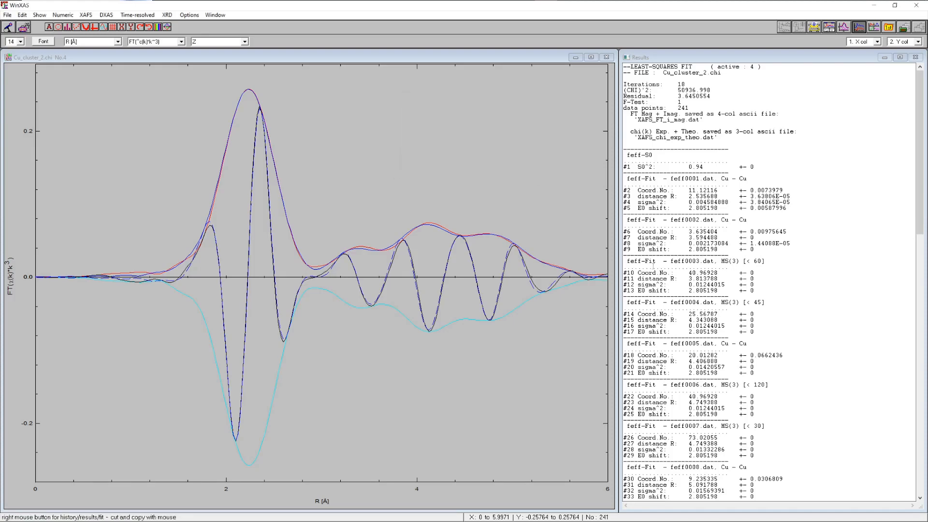
pyautogui.moveTo(620, 261); pyautogui.dragTo(484, 265)
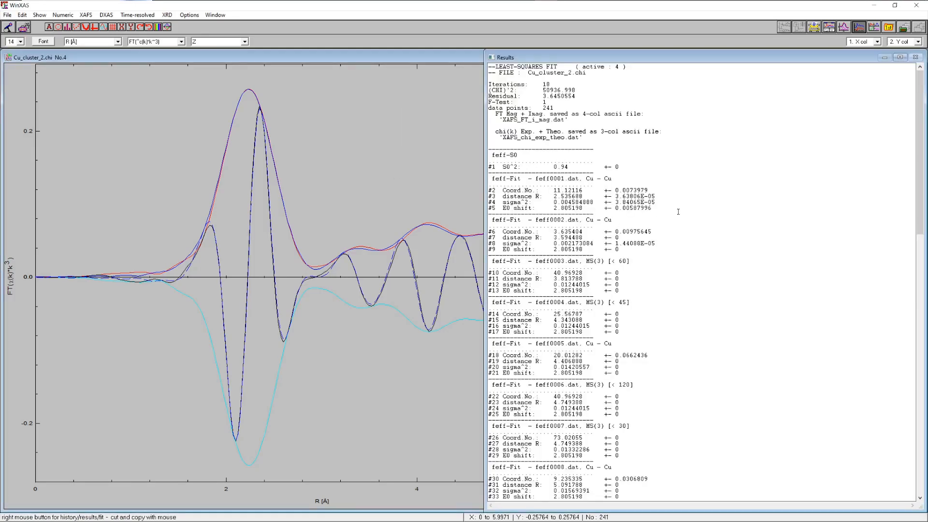
pyautogui.rightClick(681, 222)
pyautogui.moveTo(698, 227)
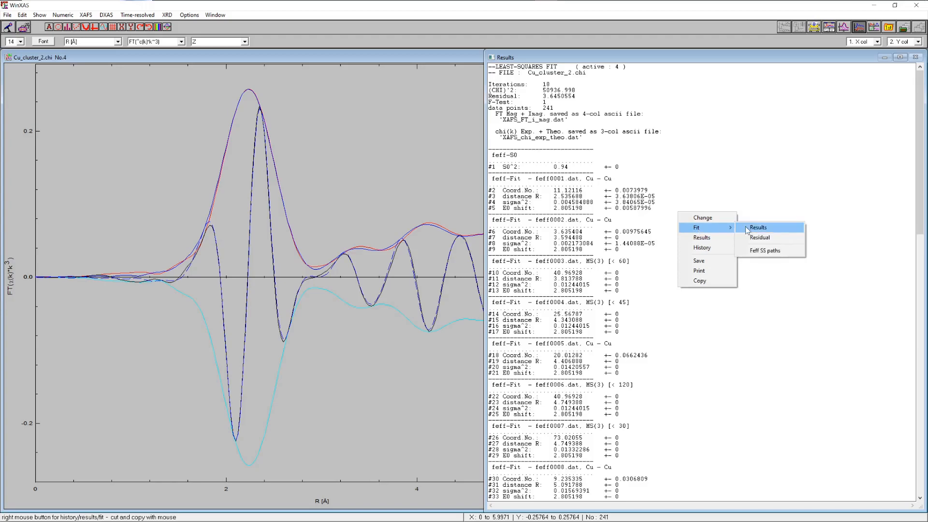
pyautogui.click(757, 251)
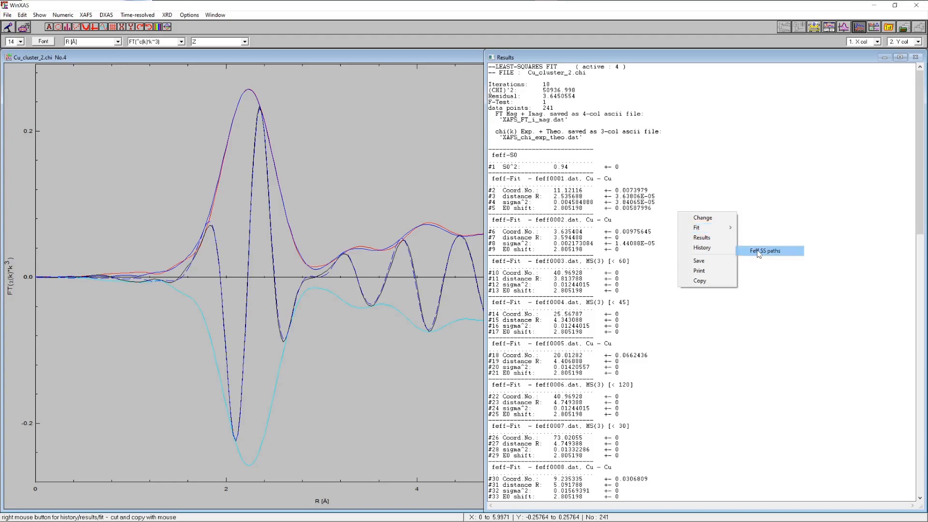
# Compare the Cu-Cu pair summary of the cluster fit with the Cu foil and Cu cluster tables in Notepad
pyautogui.scroll(-5, 679, 249)
pyautogui.scroll(-1, 679, 254)
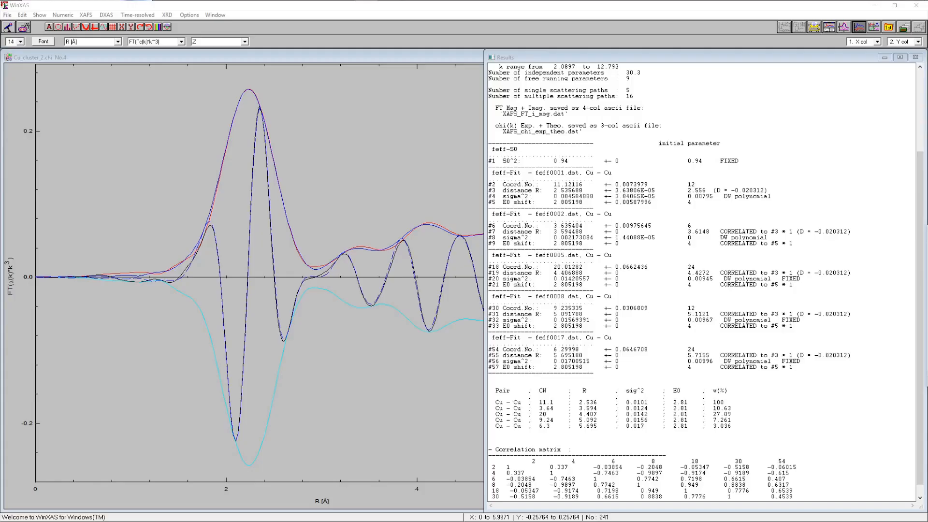
pyautogui.moveTo(927, 232); pyautogui.dragTo(250, 159)
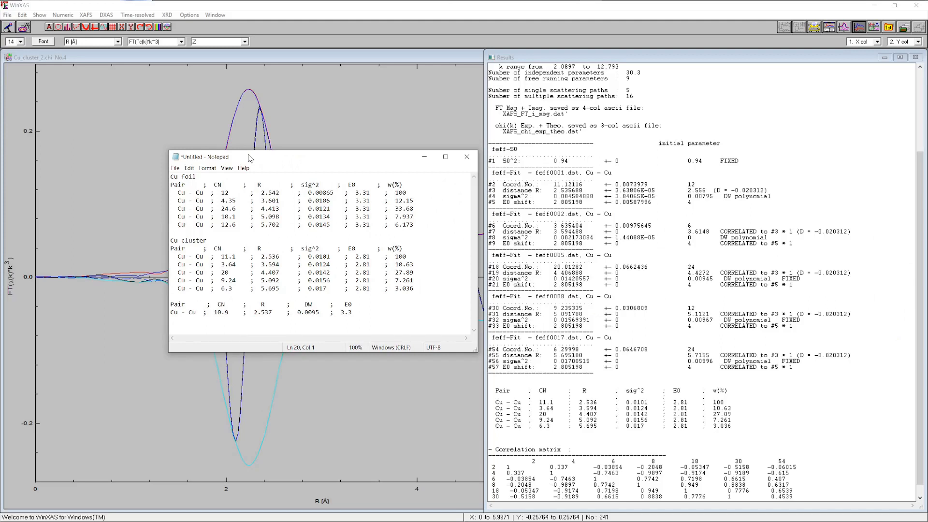